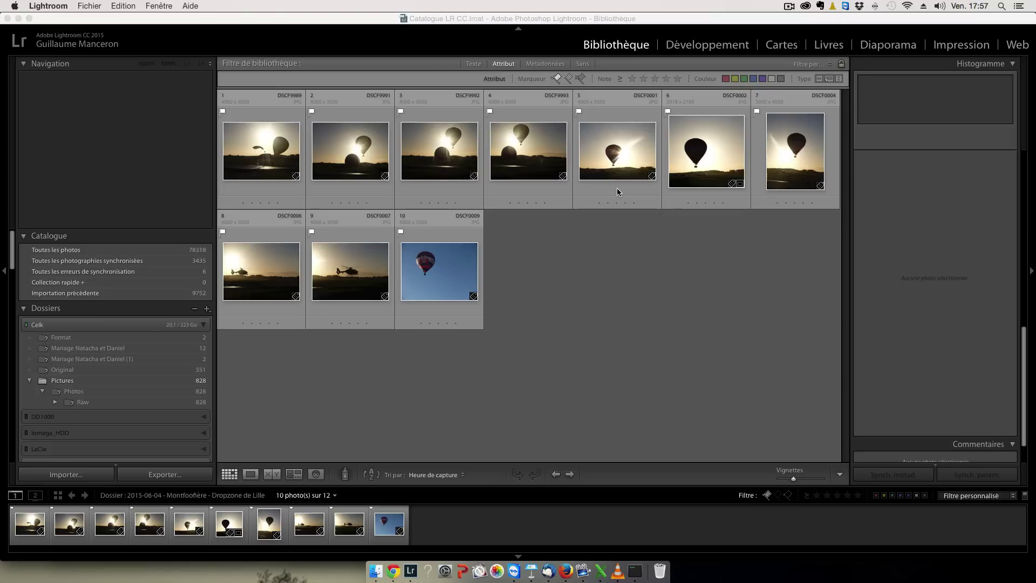
# Step: Select the first balloon sunrise photo, DSCF9989, in the Lightroom Library grid
pyautogui.click(590, 268)
pyautogui.click(261, 160)
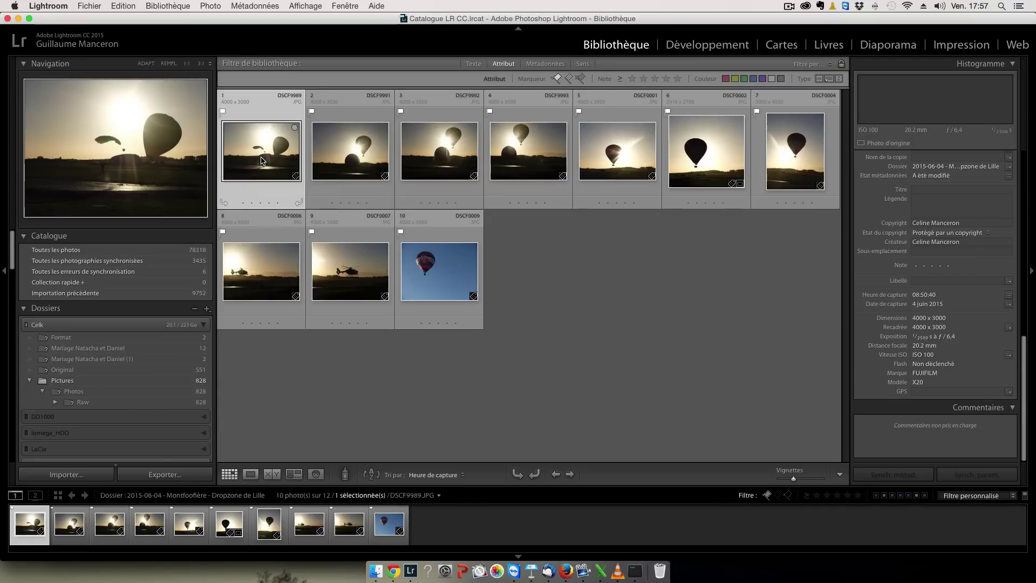
# Step: Start exporting the photo from the File menu, enable Filigrane and show its preset list
pyautogui.click(119, 6)
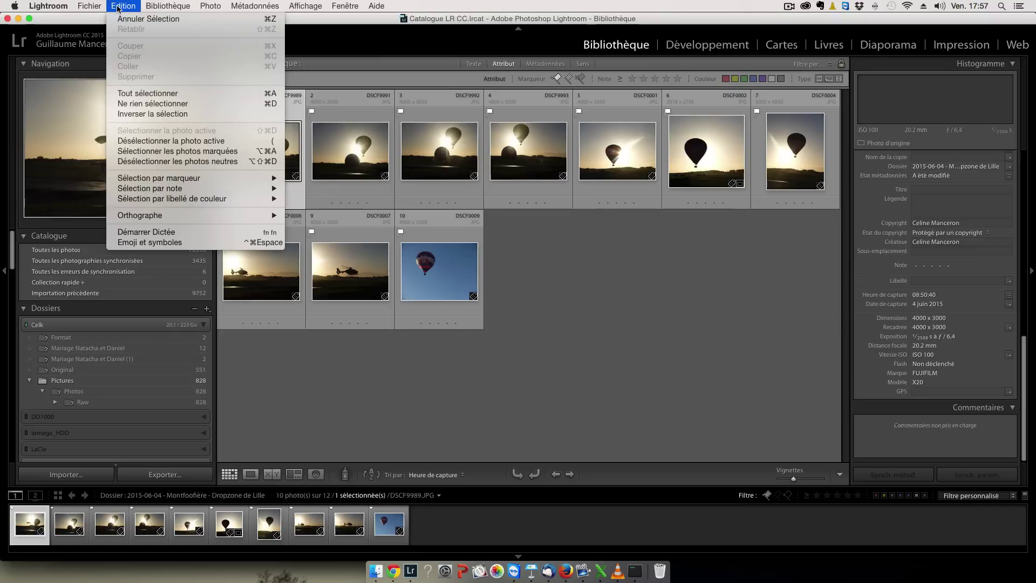
pyautogui.moveTo(89, 6)
pyautogui.click(119, 128)
pyautogui.scroll(-8, 565, 243)
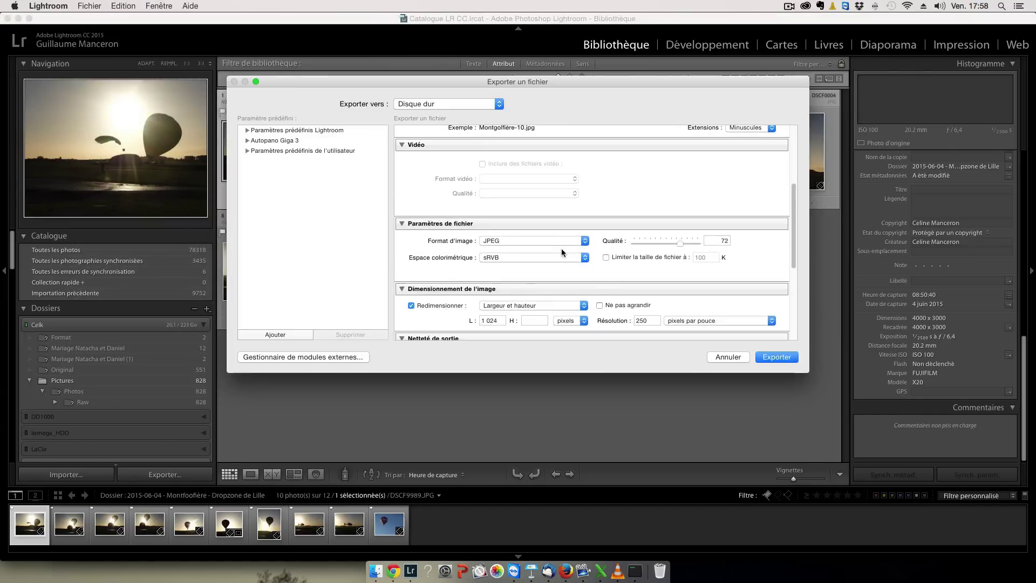
pyautogui.scroll(-5, 561, 248)
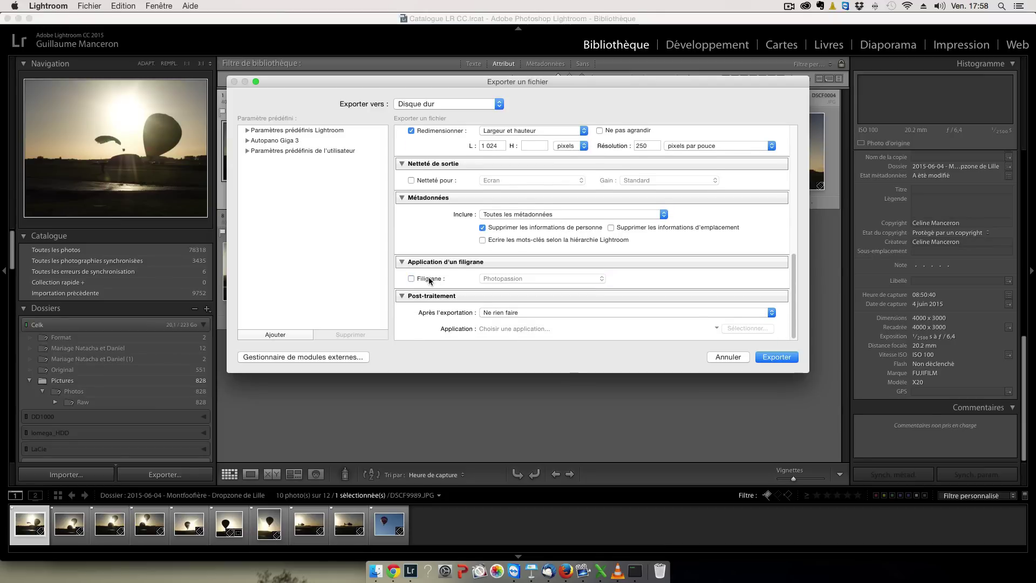
pyautogui.click(526, 279)
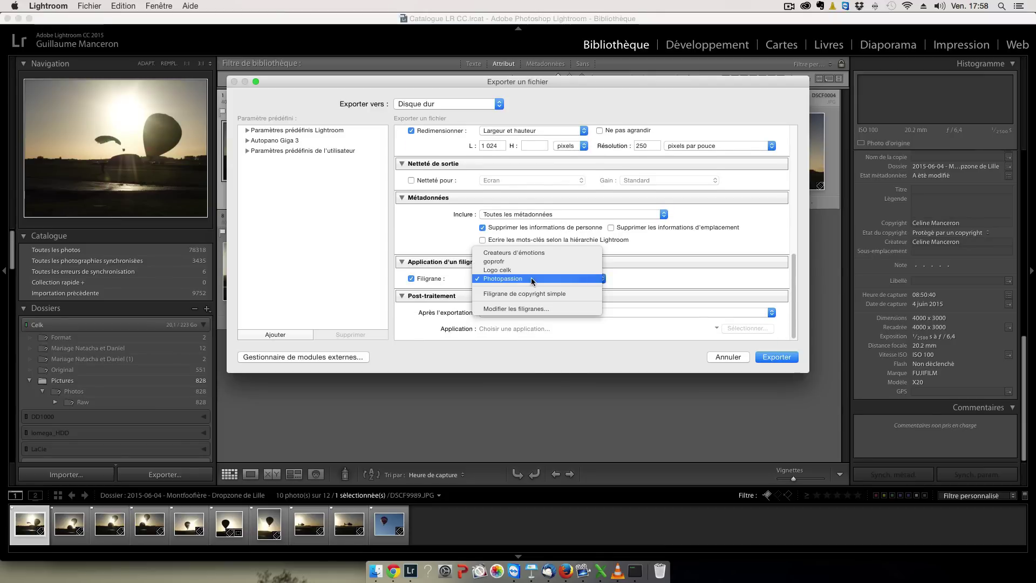
# Step: In the watermark editor, replace 'Photopassion' with 'Montfogolfière', keeping the © symbol
pyautogui.click(532, 309)
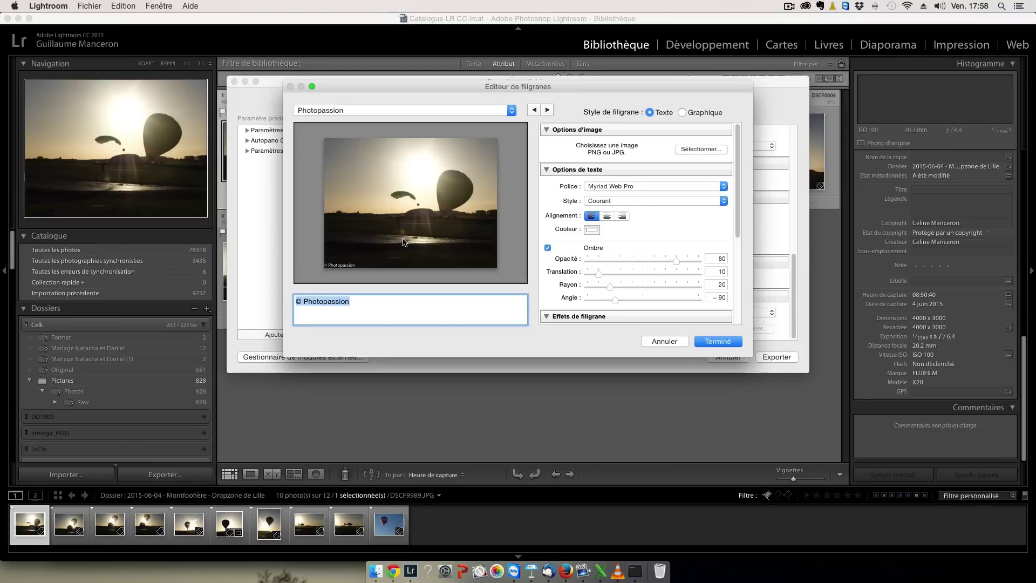
pyautogui.click(354, 301)
pyautogui.tripleClick(354, 299)
pyautogui.moveTo(354, 301); pyautogui.dragTo(307, 303)
pyautogui.write('Montfol')
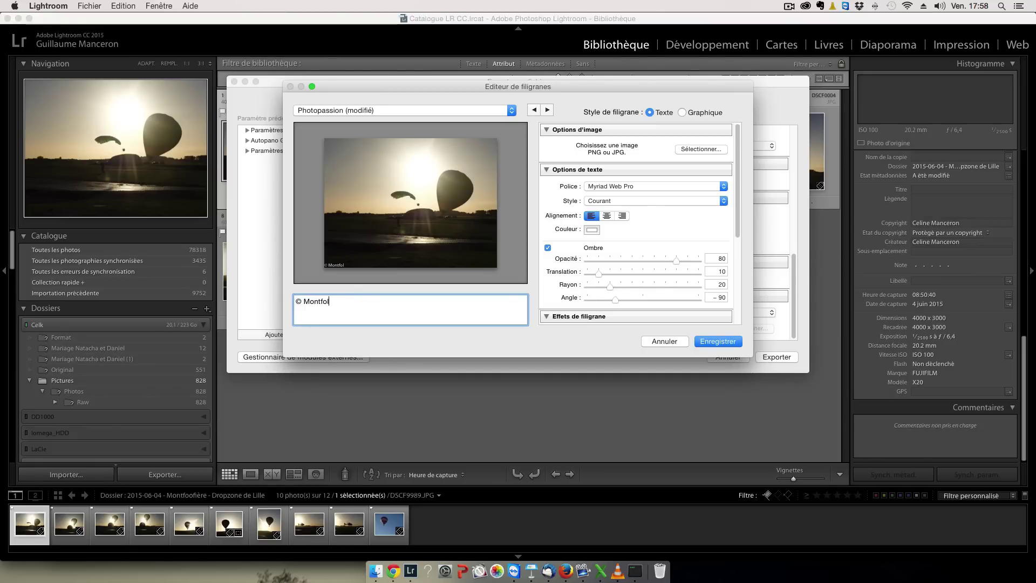
pyautogui.press('BackSpace')
pyautogui.press('BackSpace')
pyautogui.press('BackSpace')
pyautogui.write('golfière')
# Step: Anchor the watermark left-middle with horizontal offset 4 and enlarge its size to 36
pyautogui.scroll(-5, 675, 209)
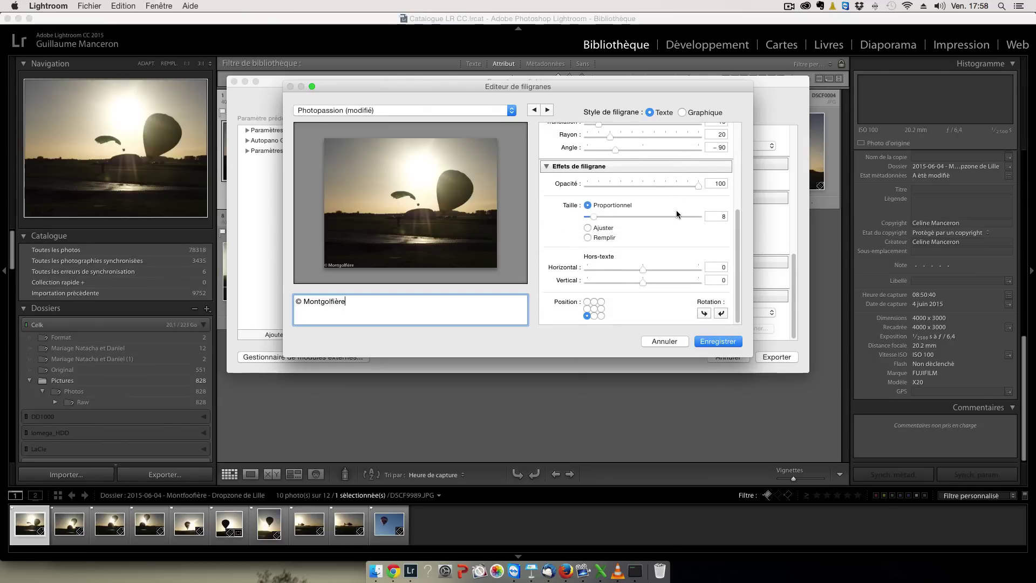
pyautogui.click(587, 302)
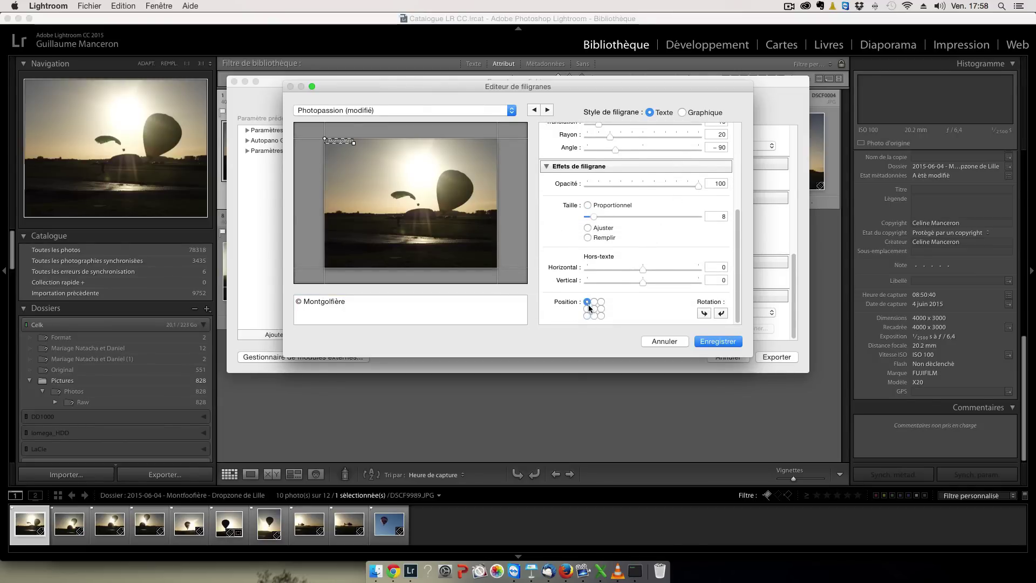
pyautogui.click(601, 302)
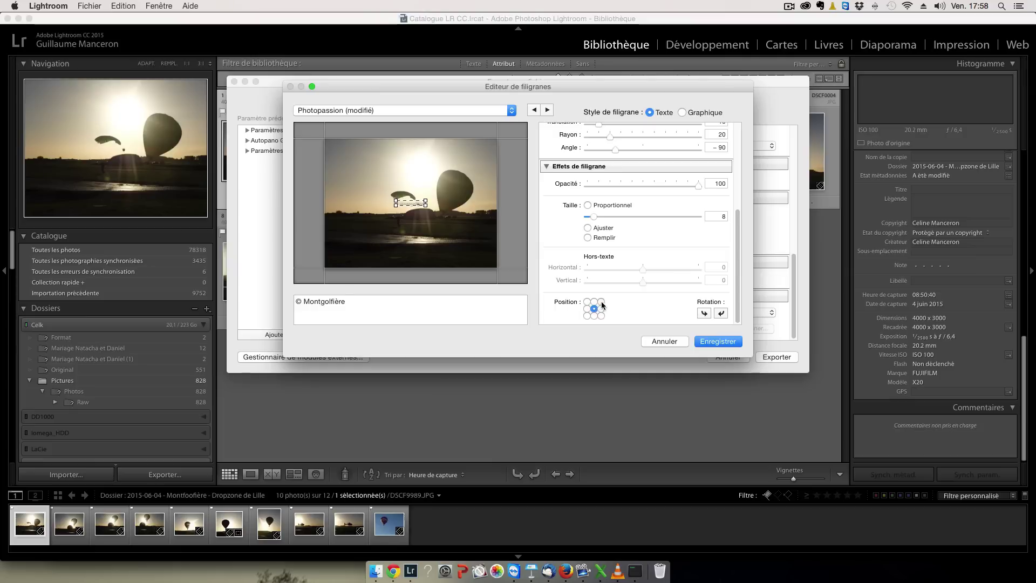
pyautogui.click(601, 316)
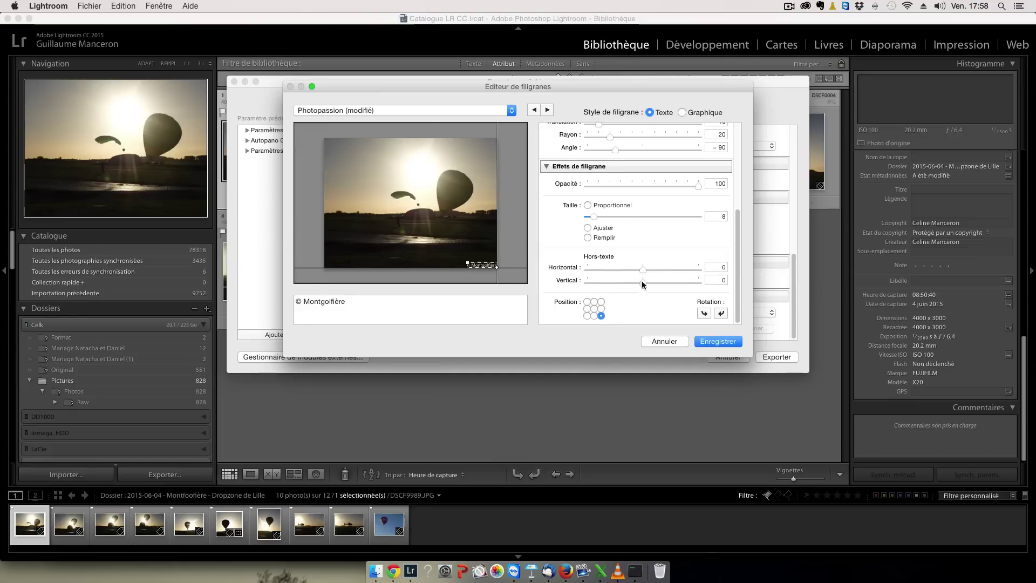
pyautogui.click(594, 308)
pyautogui.click(586, 309)
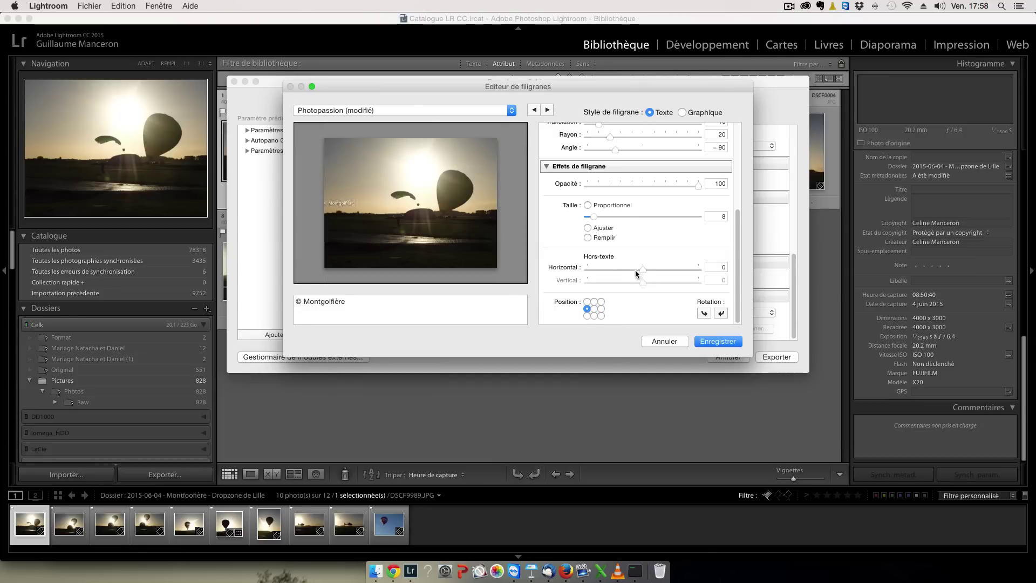
pyautogui.moveTo(636, 274)
pyautogui.mouseDown()
pyautogui.moveTo(607, 273)
pyautogui.moveTo(658, 272)
pyautogui.moveTo(655, 280)
pyautogui.mouseUp()
pyautogui.moveTo(594, 216); pyautogui.dragTo(616, 221)
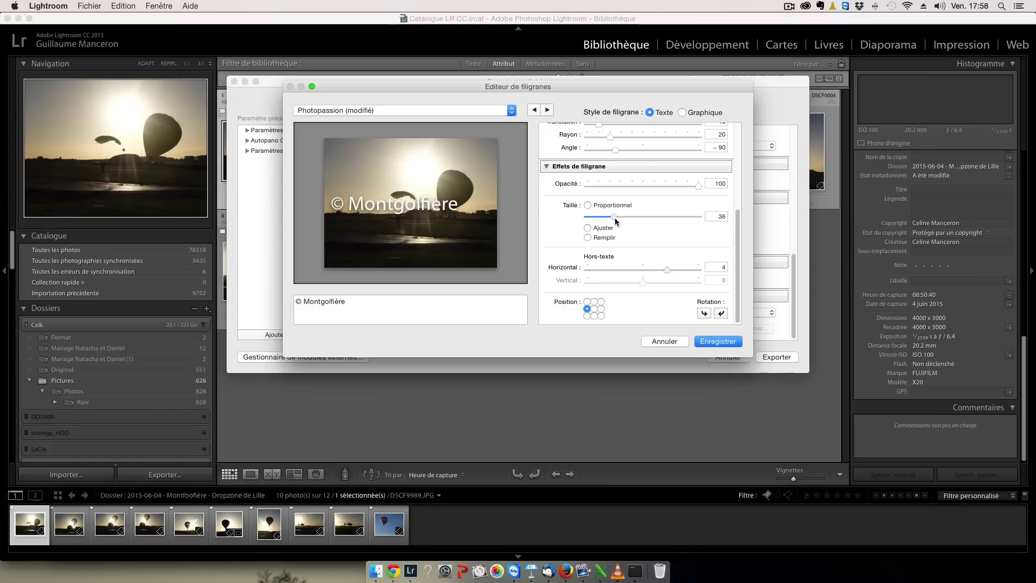
# Step: Set the watermark font to Noteworthy in Gras style, then save it as a new preset
pyautogui.scroll(2, 620, 242)
pyautogui.scroll(6, 622, 245)
pyautogui.scroll(3, 621, 244)
pyautogui.click(629, 156)
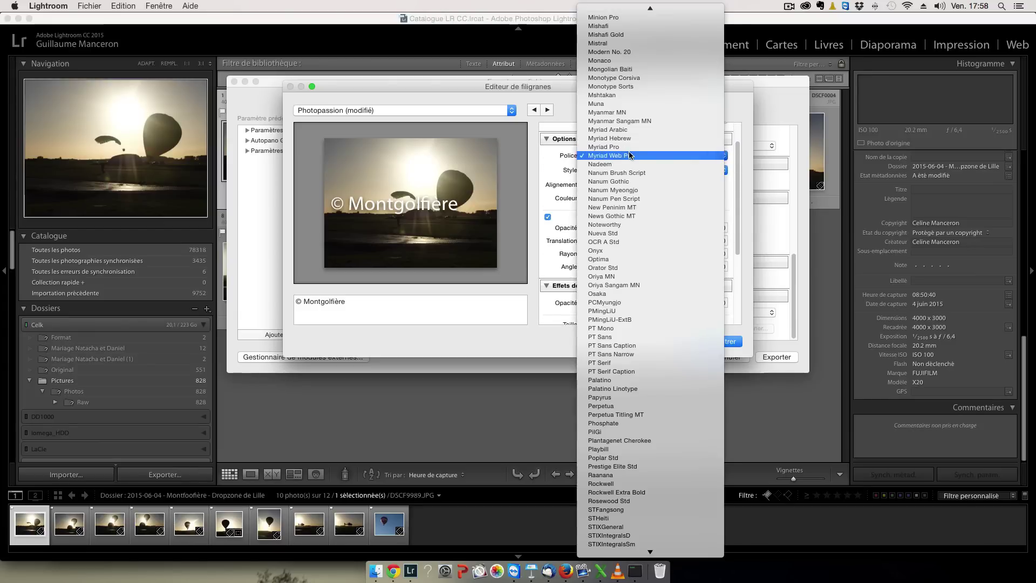
pyautogui.click(626, 224)
pyautogui.click(619, 169)
pyautogui.click(621, 179)
pyautogui.scroll(-5, 632, 259)
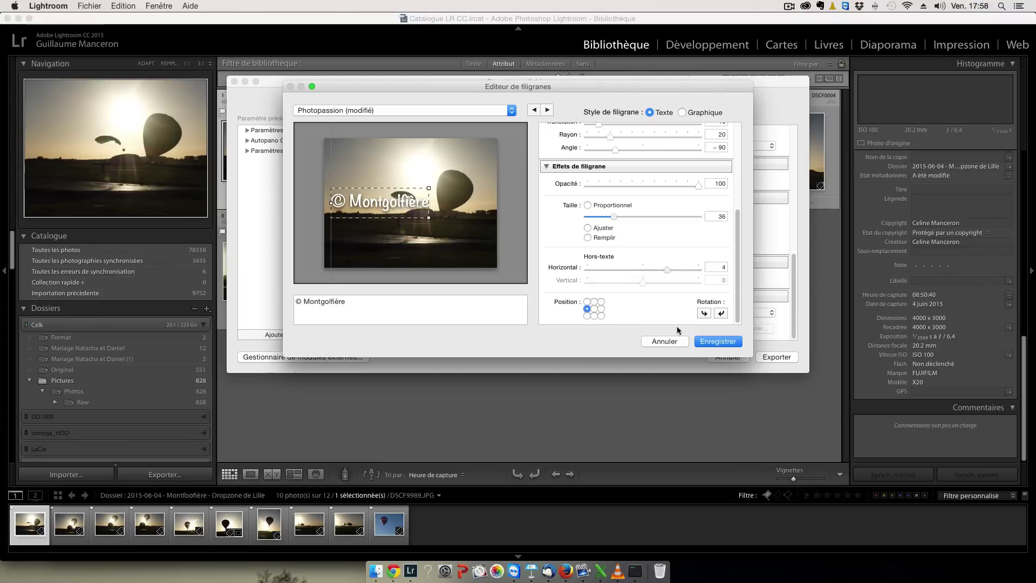
pyautogui.click(719, 342)
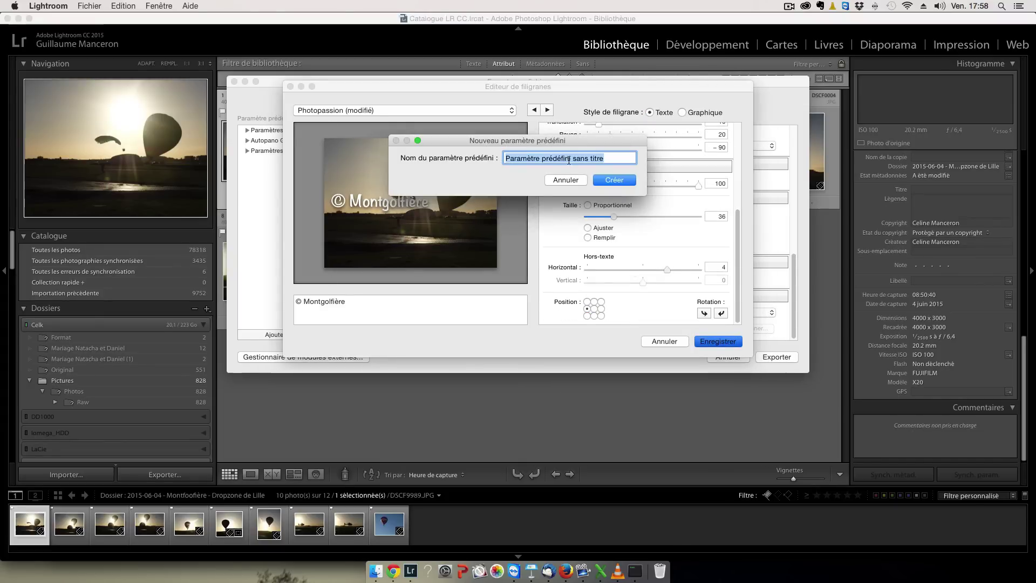
# Step: Name the preset 'Montgolfière' and export the photo under a unique file name
pyautogui.write('Mont')
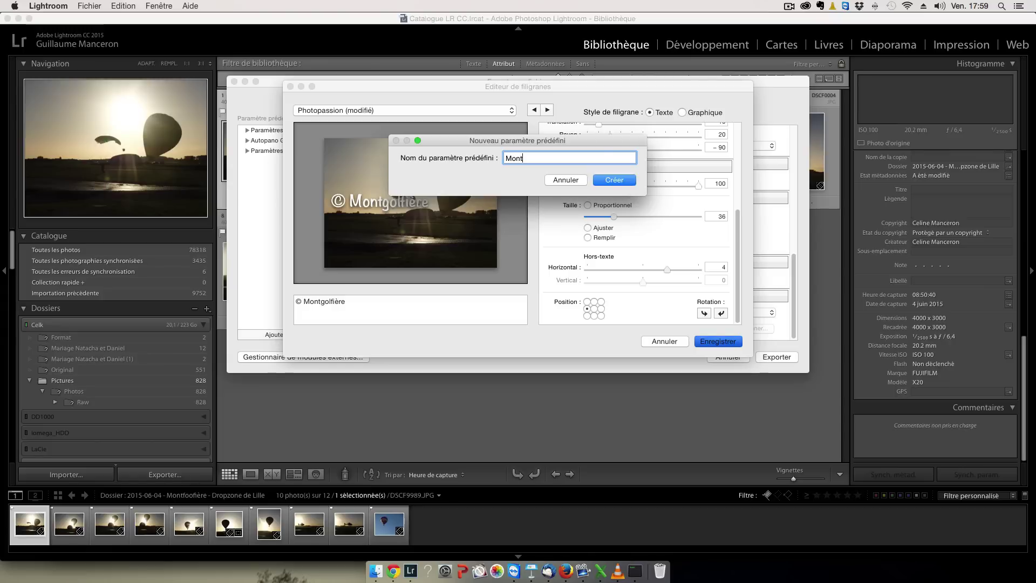
pyautogui.write('golfière')
pyautogui.press('Return')
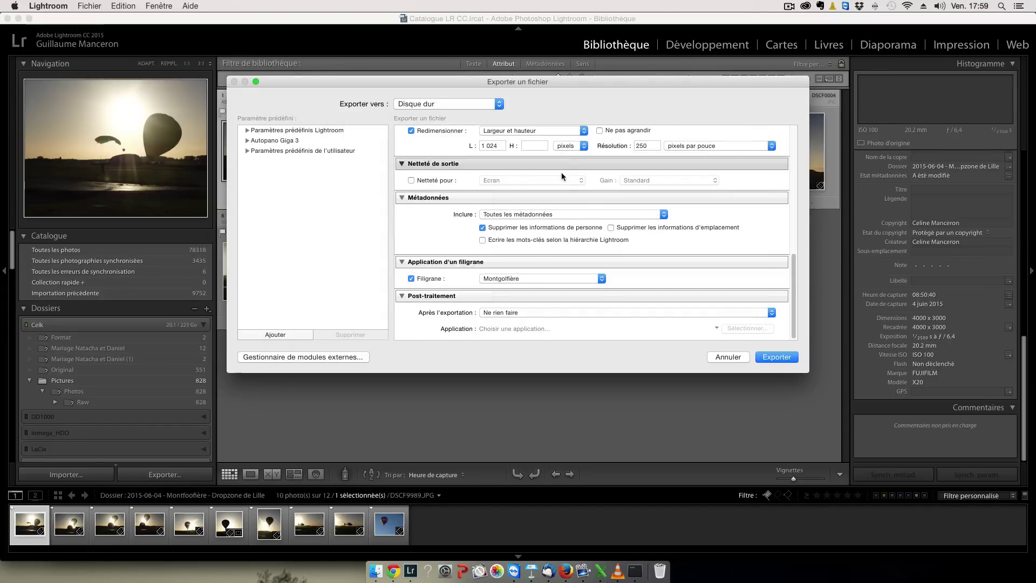
pyautogui.click(776, 356)
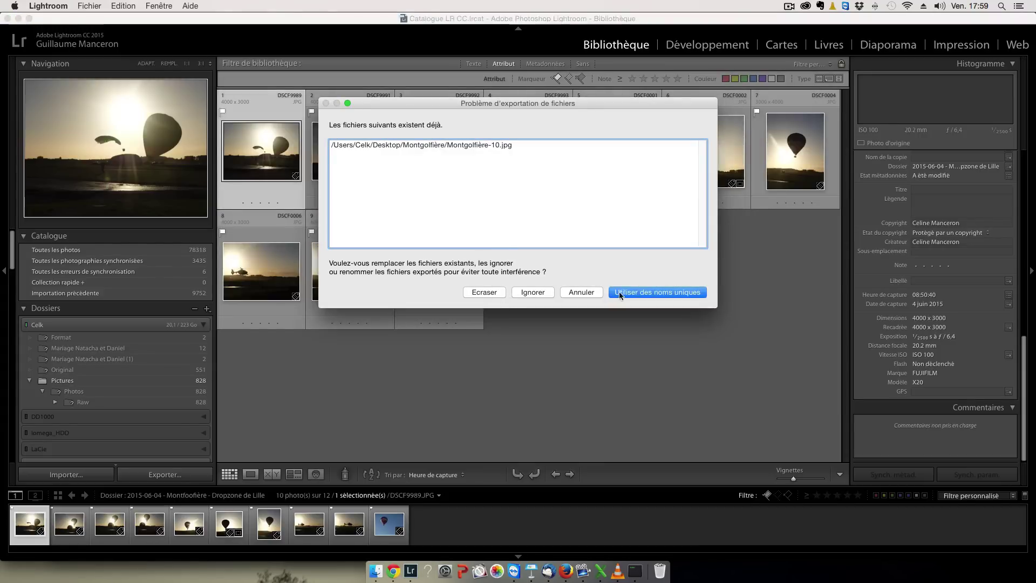
pyautogui.click(653, 295)
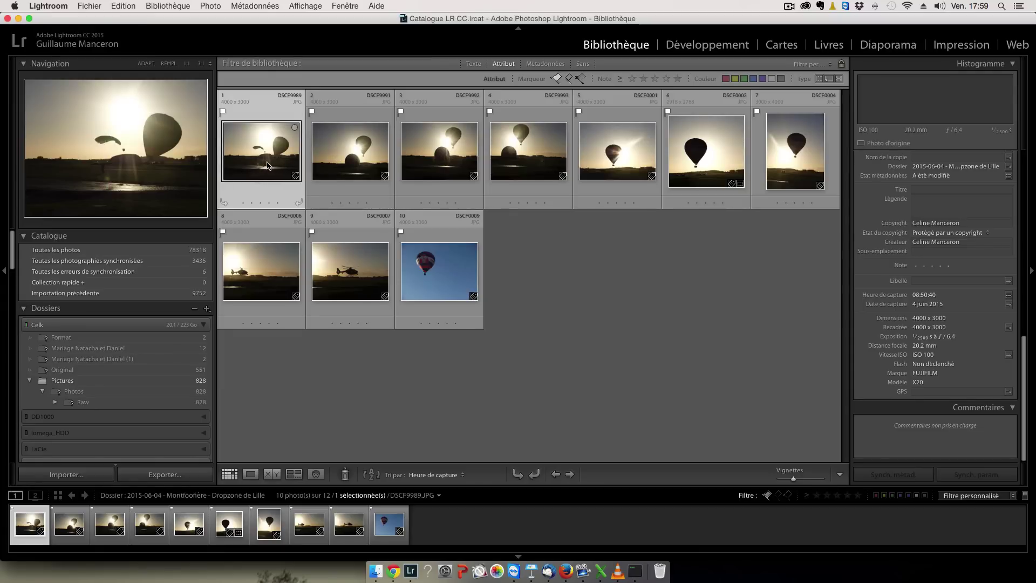
pyautogui.click(375, 571)
# Step: View the exported Montgolfière-10-2.jpg in Aperçu, then return to Lightroom
pyautogui.doubleClick(491, 371)
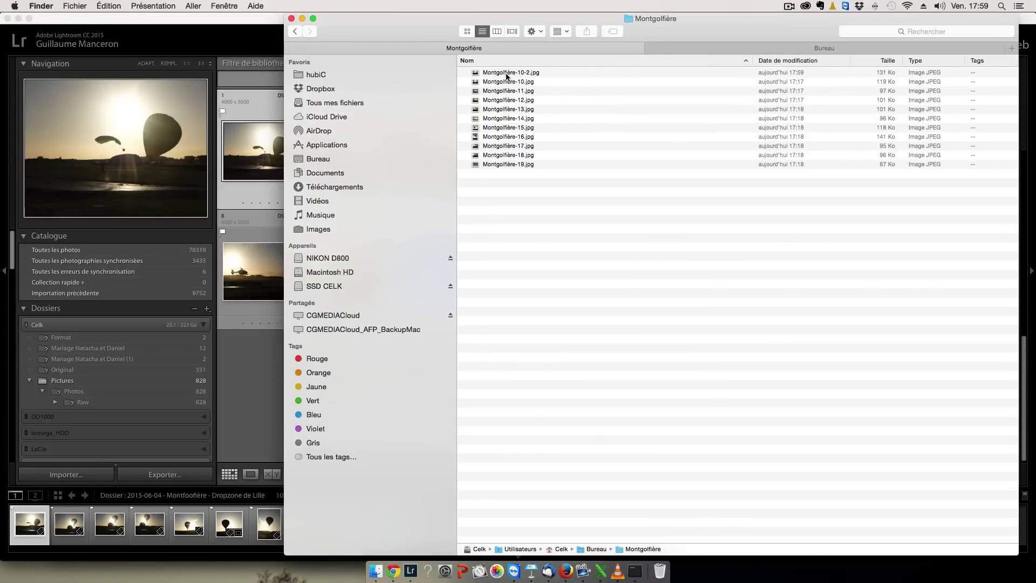
pyautogui.doubleClick(509, 74)
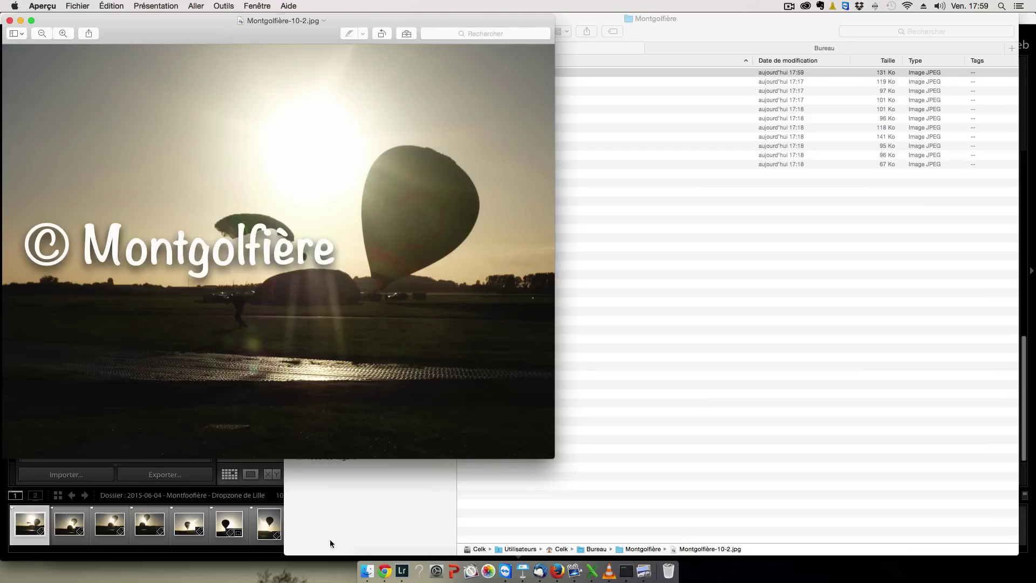
pyautogui.click(216, 553)
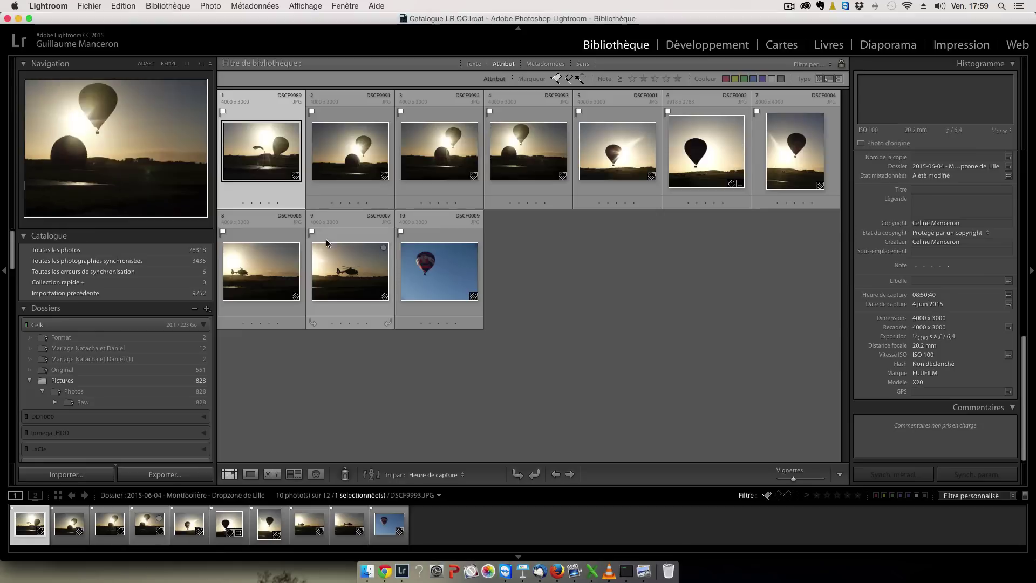
# Step: Reopen the export watermark editor and choose Petit Logo.png from the desktop as a graphic watermark
pyautogui.press('super+shift+e')
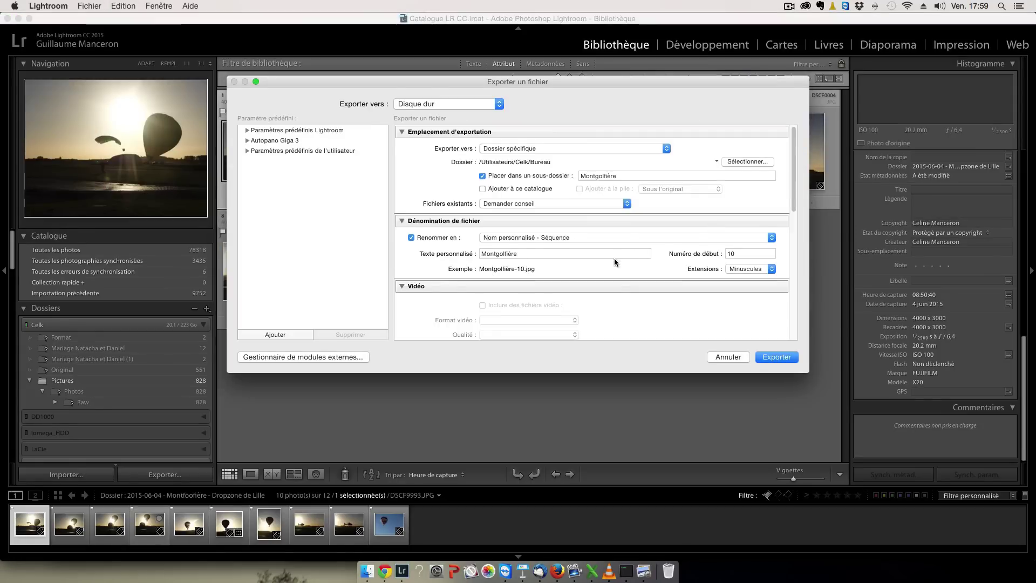
pyautogui.scroll(-5, 593, 259)
pyautogui.scroll(-5, 510, 271)
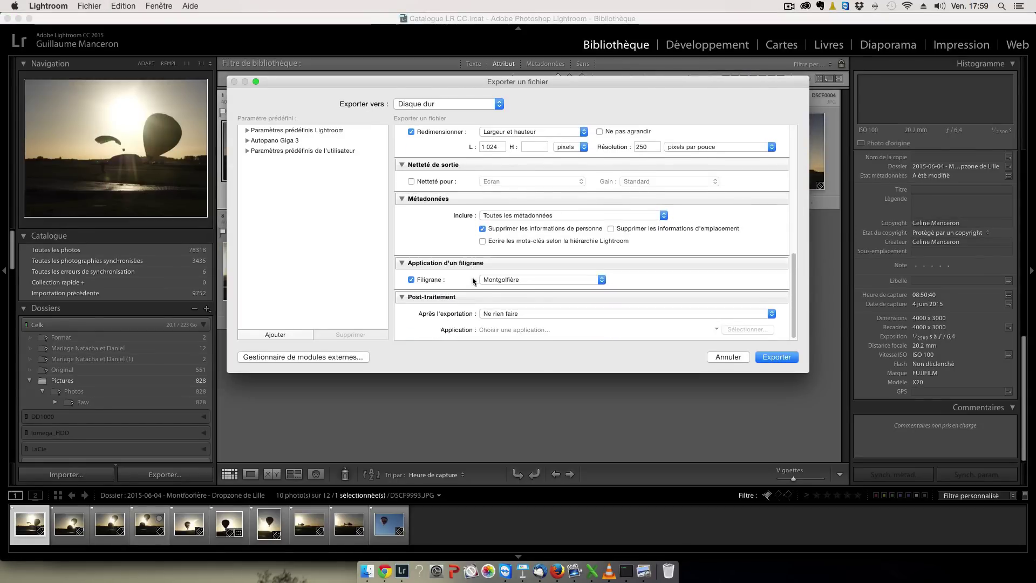
pyautogui.click(503, 278)
pyautogui.click(516, 317)
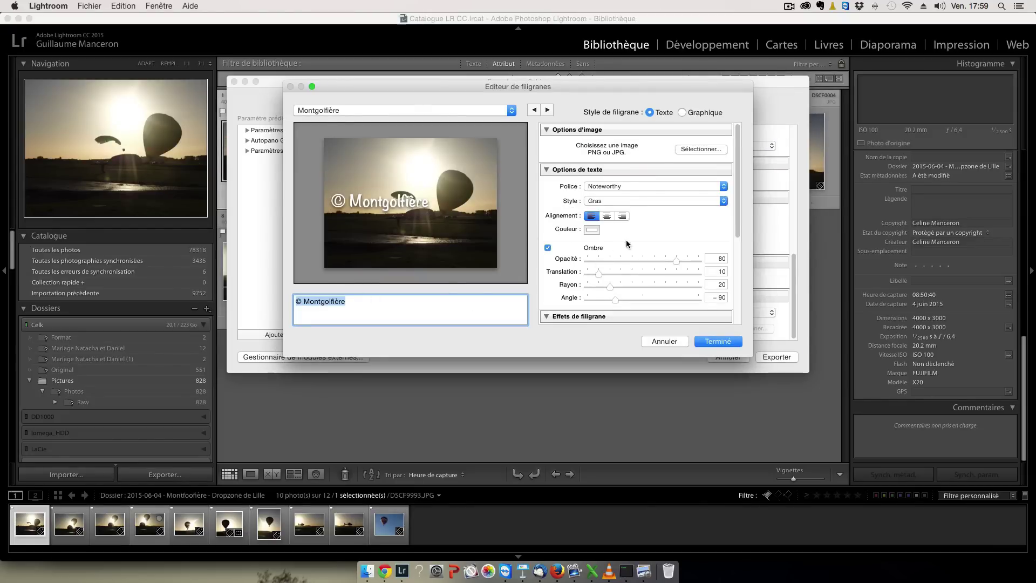
pyautogui.click(689, 150)
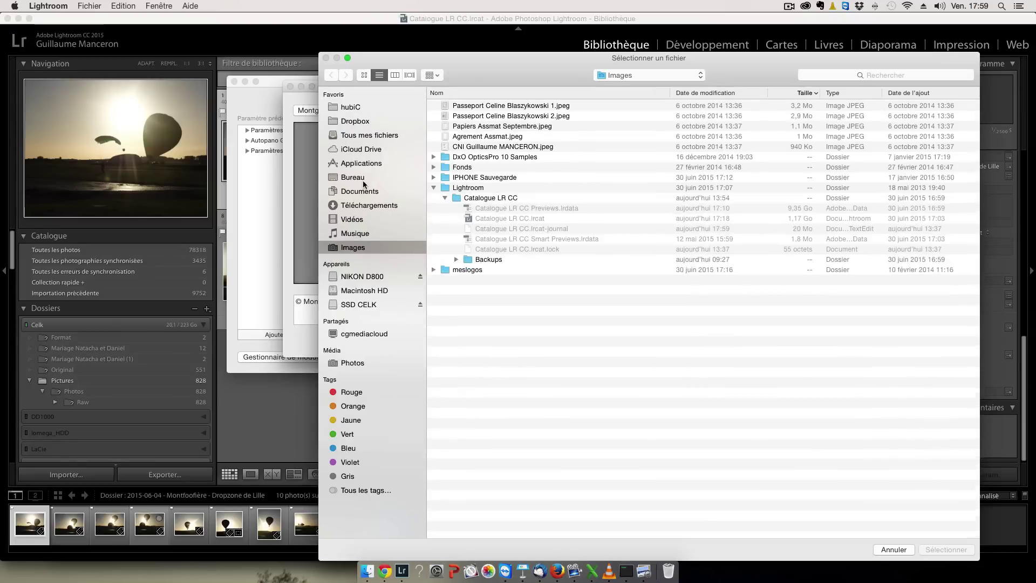
pyautogui.click(364, 180)
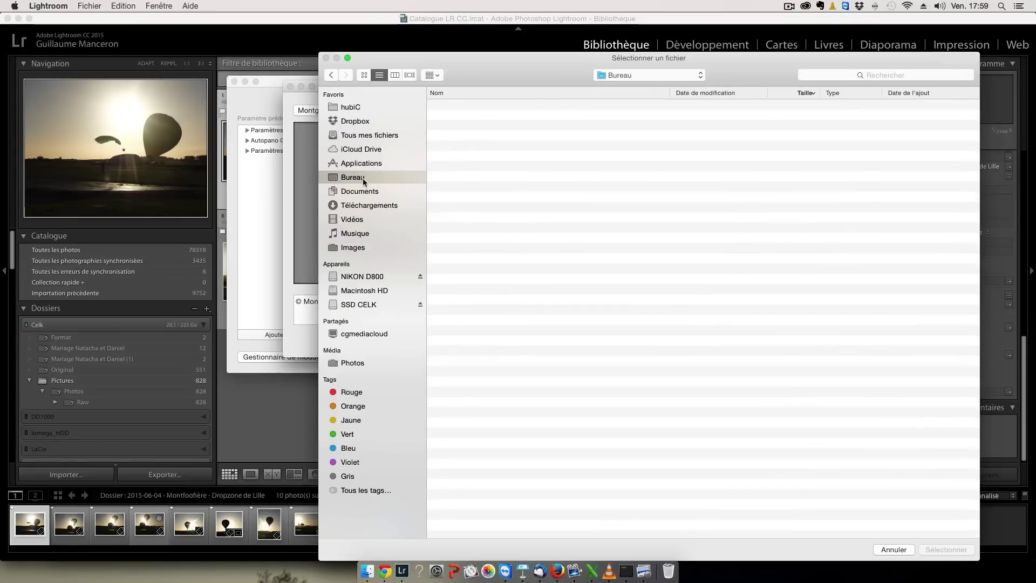
pyautogui.doubleClick(583, 219)
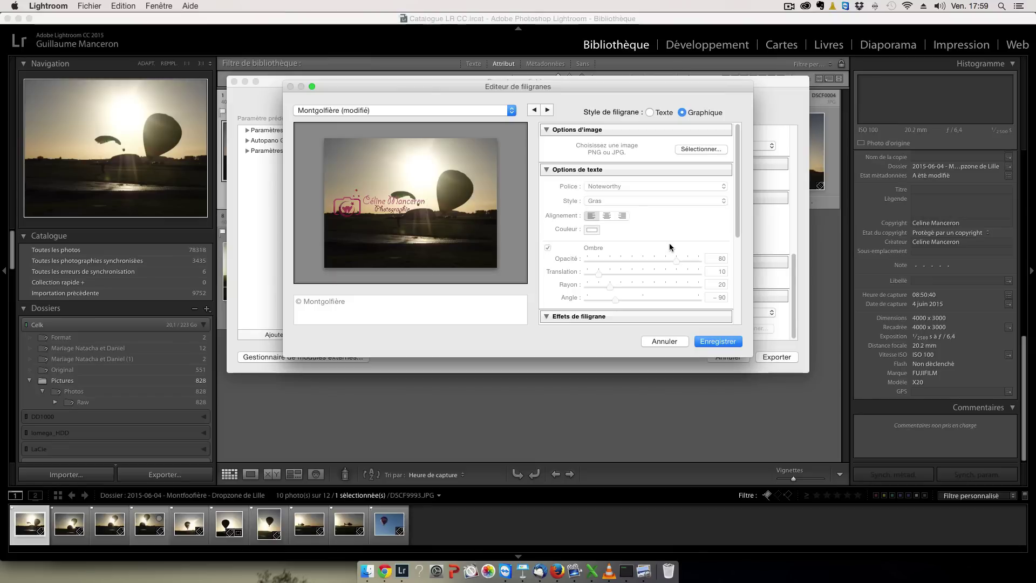
# Step: Reduce the logo watermark to size 26, anchor it top-right, and save as a new preset
pyautogui.moveTo(411, 238)
pyautogui.scroll(-5, 685, 240)
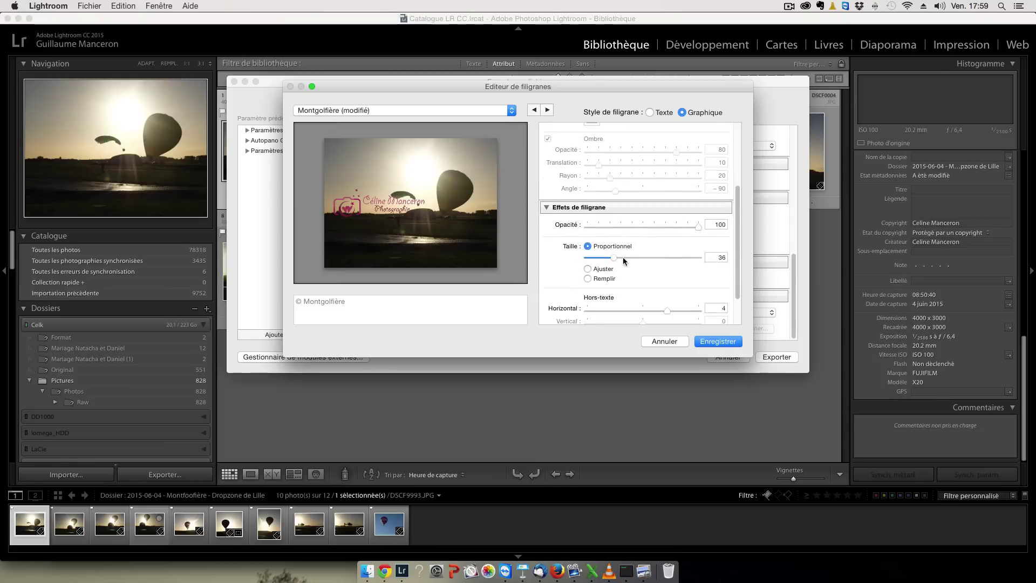
pyautogui.moveTo(615, 258); pyautogui.dragTo(606, 259)
pyautogui.scroll(-3, 619, 269)
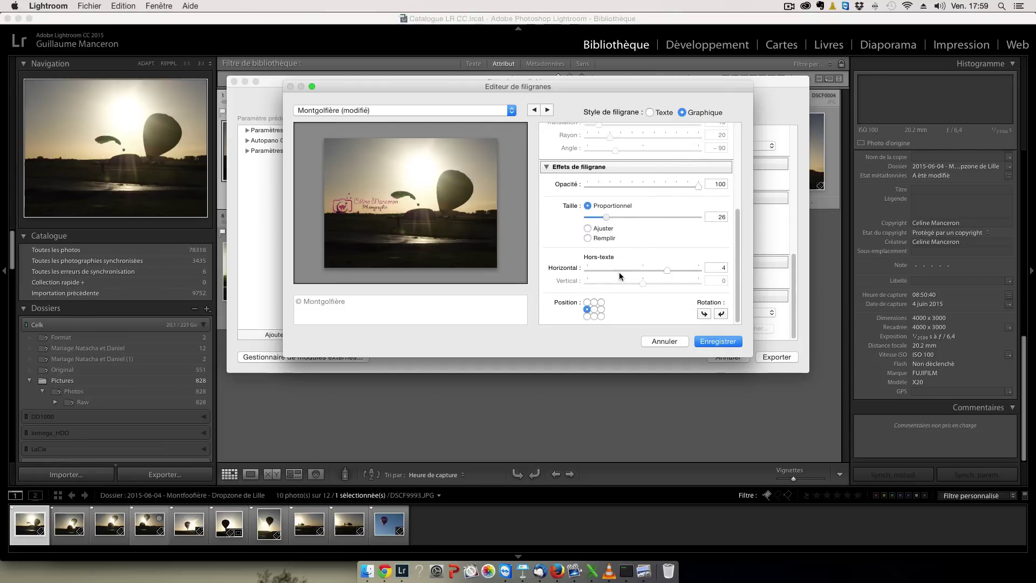
pyautogui.click(594, 302)
pyautogui.click(594, 308)
pyautogui.click(594, 315)
pyautogui.click(601, 302)
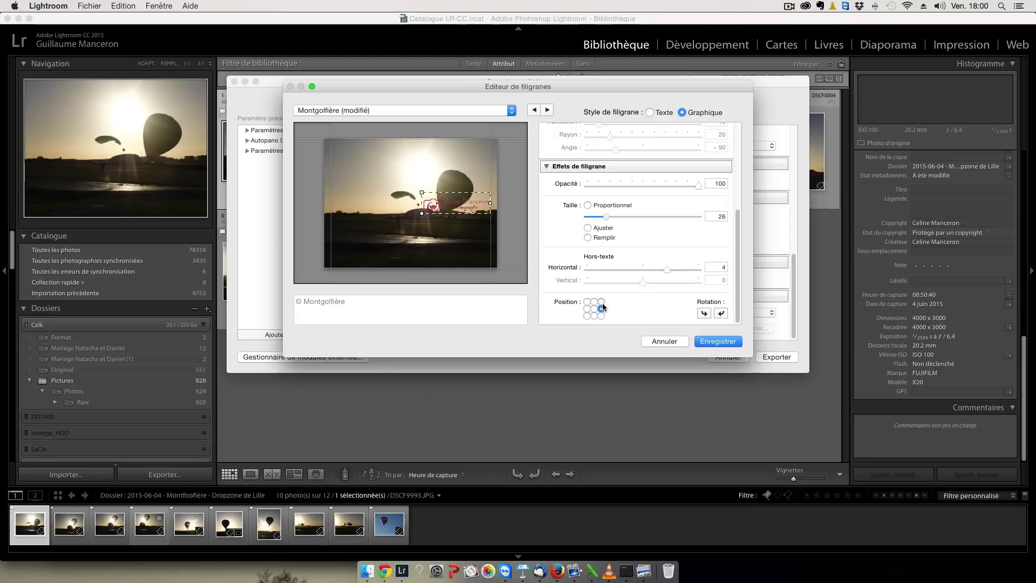
pyautogui.click(732, 343)
# Step: Name the logo preset after the photographer and export the photo under a unique file name
pyautogui.write('Cel')
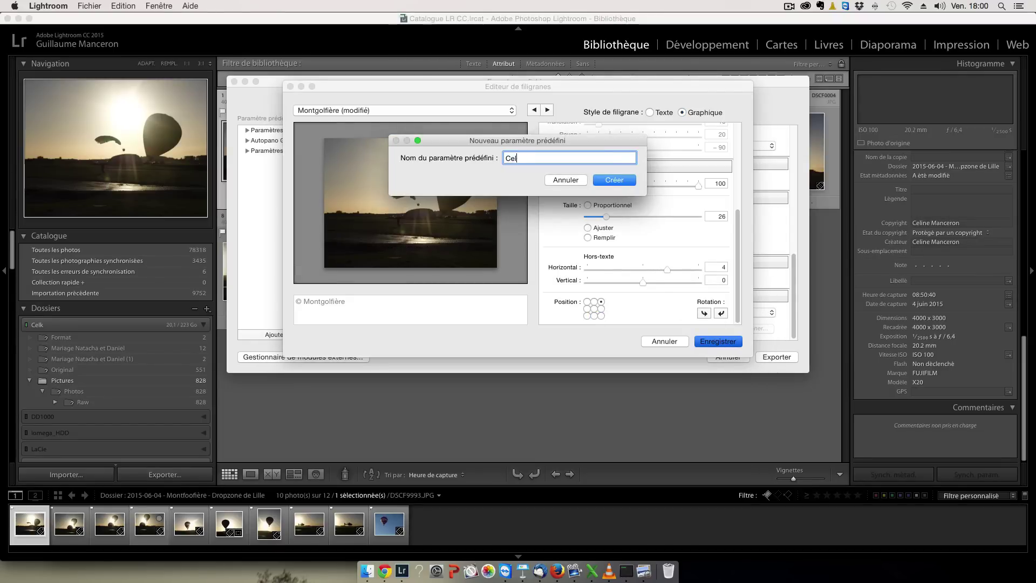
pyautogui.write('ine Manceron')
pyautogui.press('Return')
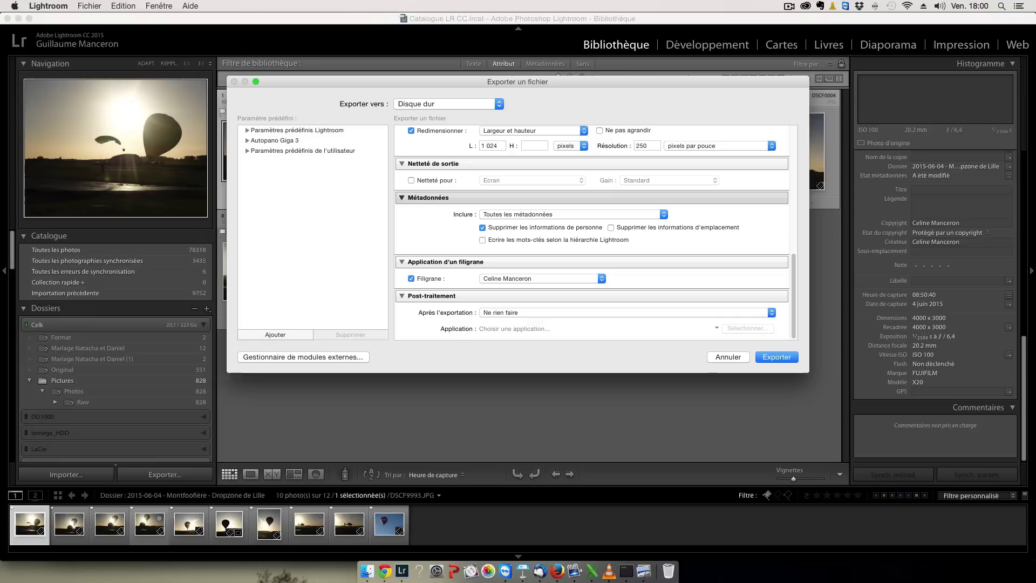
pyautogui.click(776, 357)
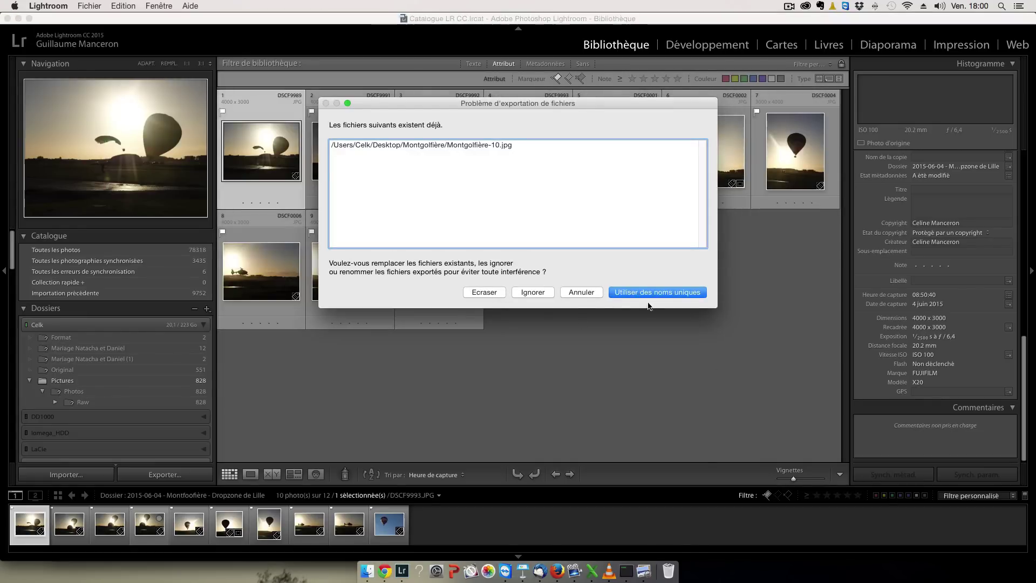
pyautogui.click(650, 294)
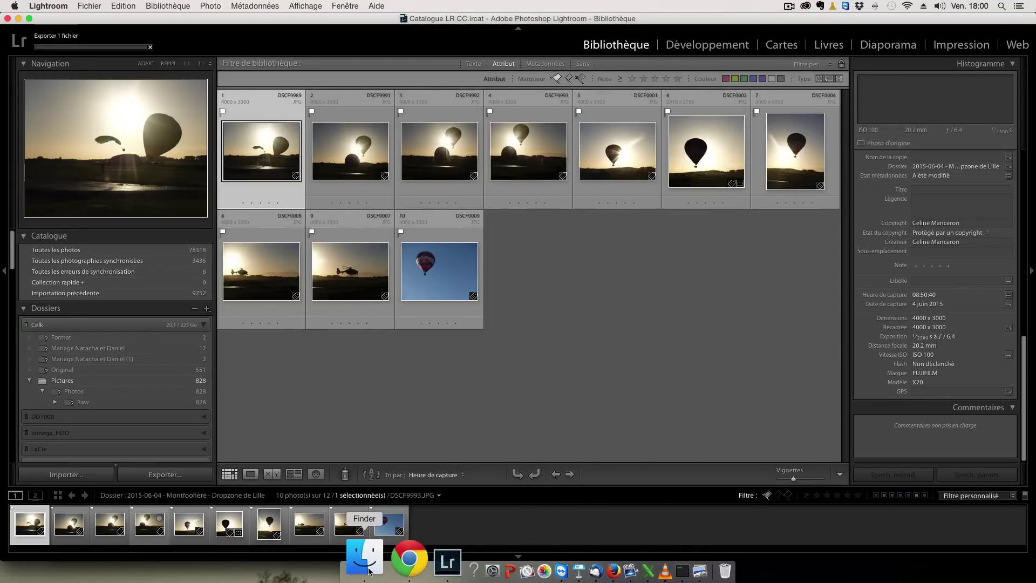
pyautogui.click(364, 558)
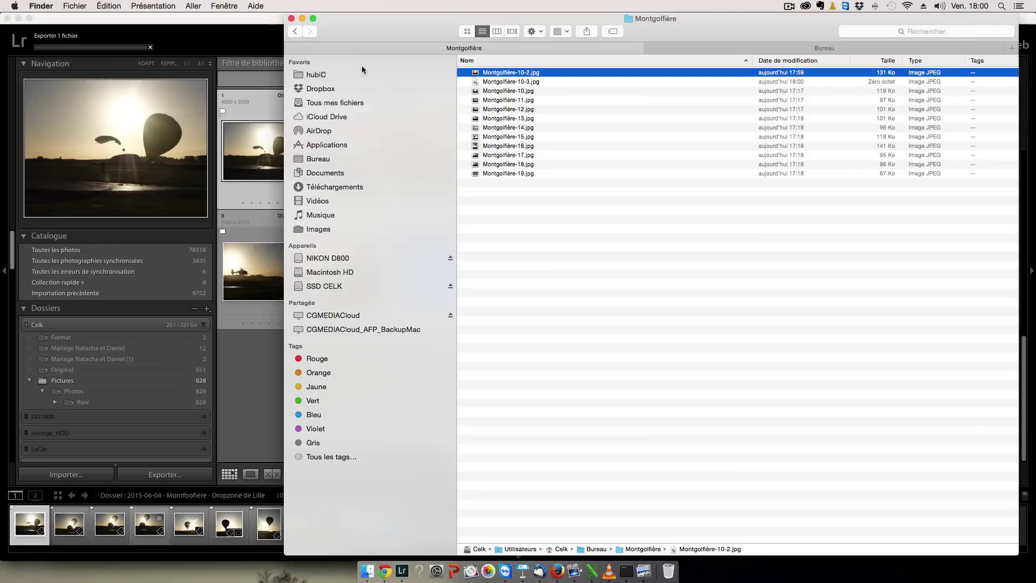
# Step: Check Montgolfière-10-3.jpg's top-right logo watermark in Preview, then reopen Lightroom's export settings
pyautogui.click(528, 82)
pyautogui.doubleClick(526, 83)
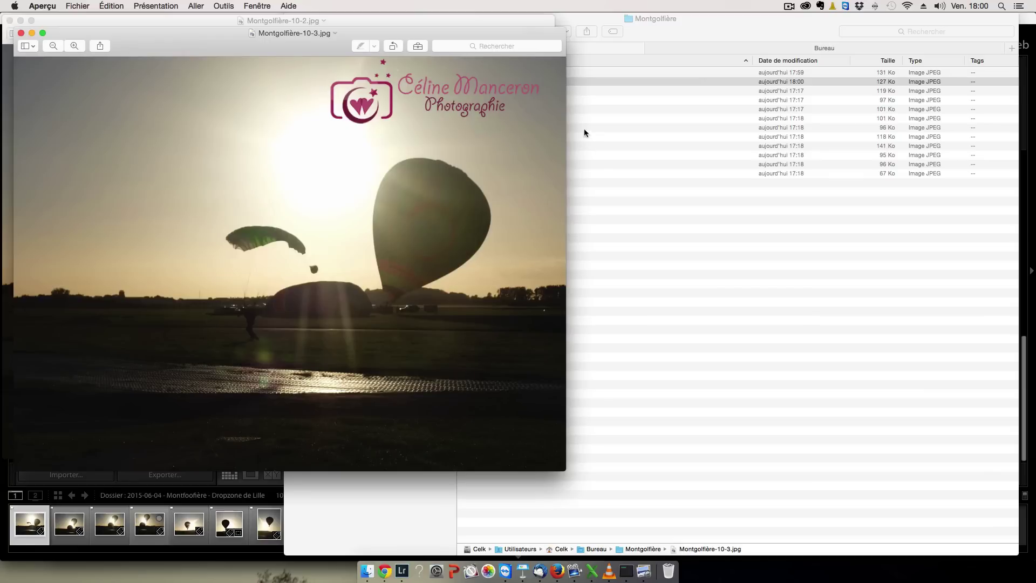
pyautogui.click(378, 556)
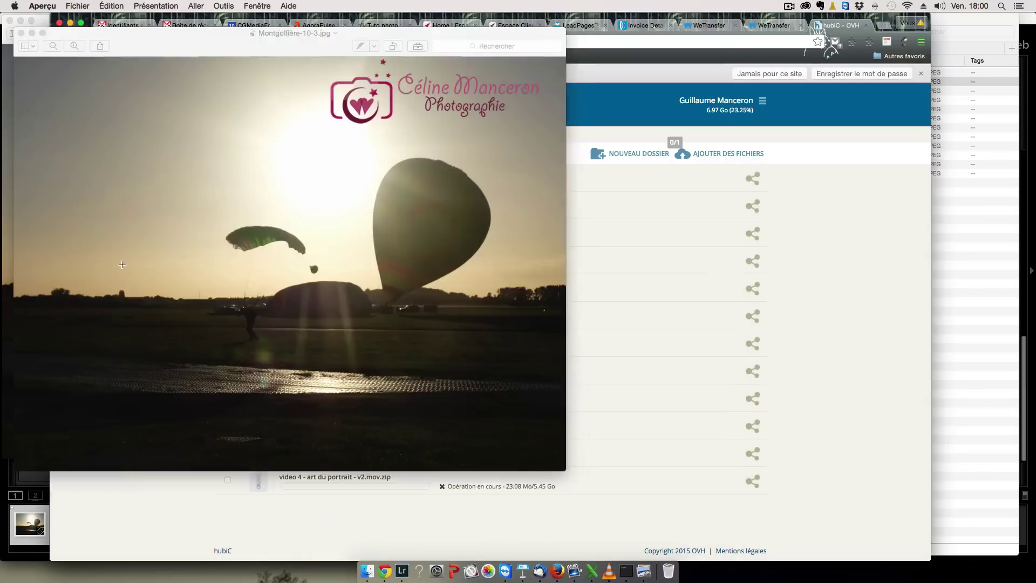
pyautogui.click(38, 98)
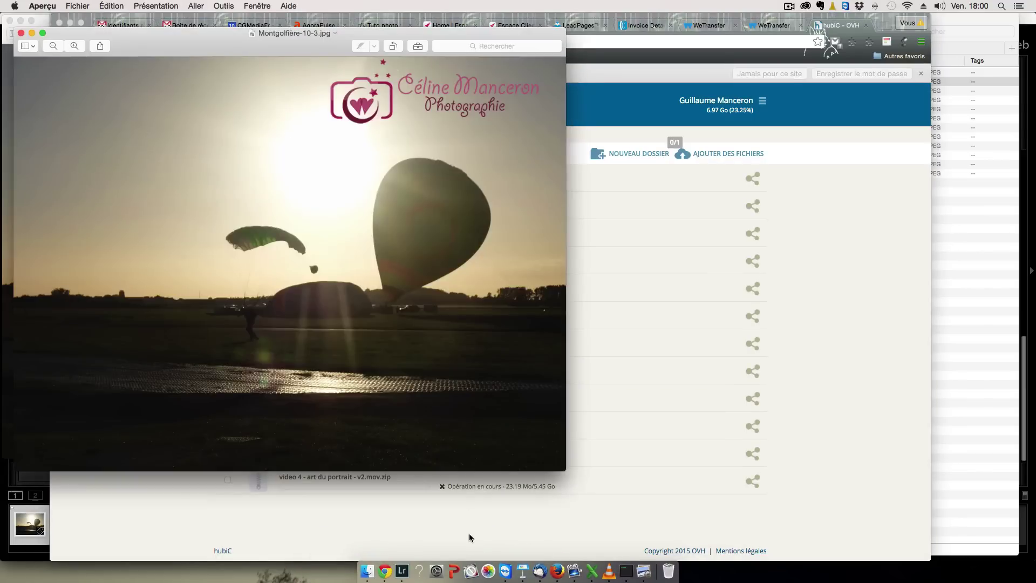
pyautogui.click(402, 561)
pyautogui.press('super+shift+e')
pyautogui.scroll(-10, 517, 260)
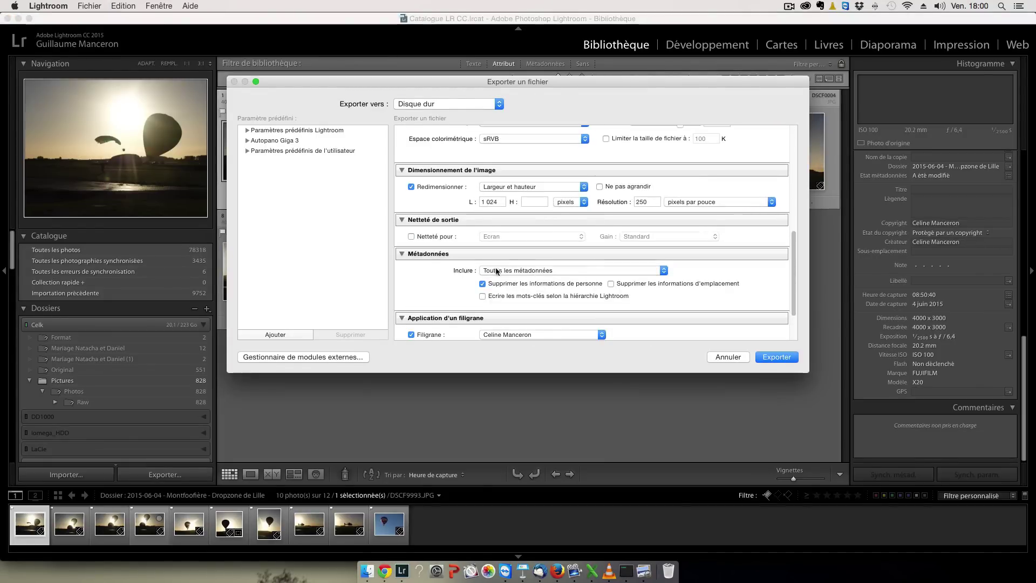
pyautogui.click(496, 271)
pyautogui.click(517, 271)
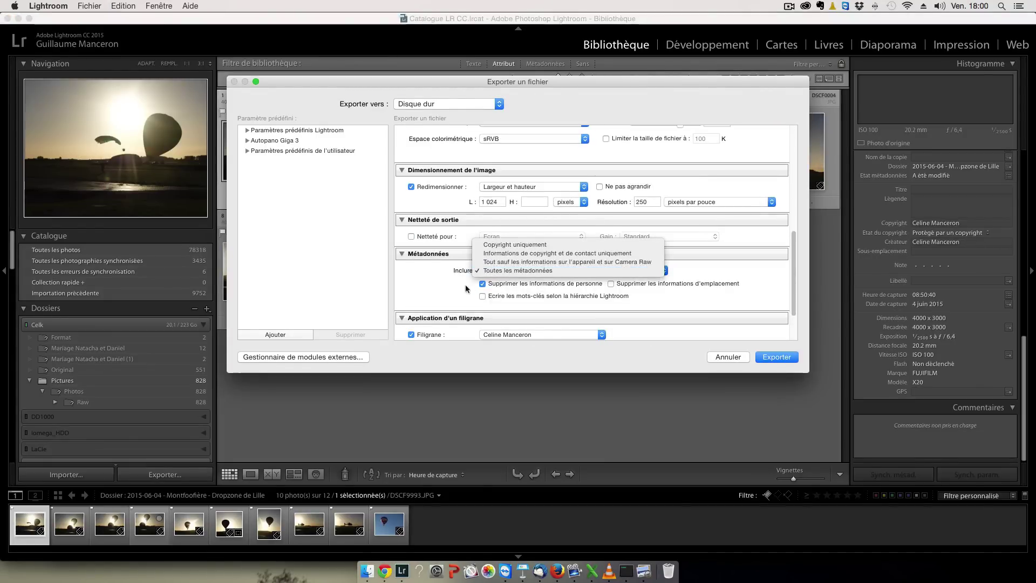
pyautogui.scroll(-2, 517, 281)
pyautogui.click(521, 292)
pyautogui.click(519, 365)
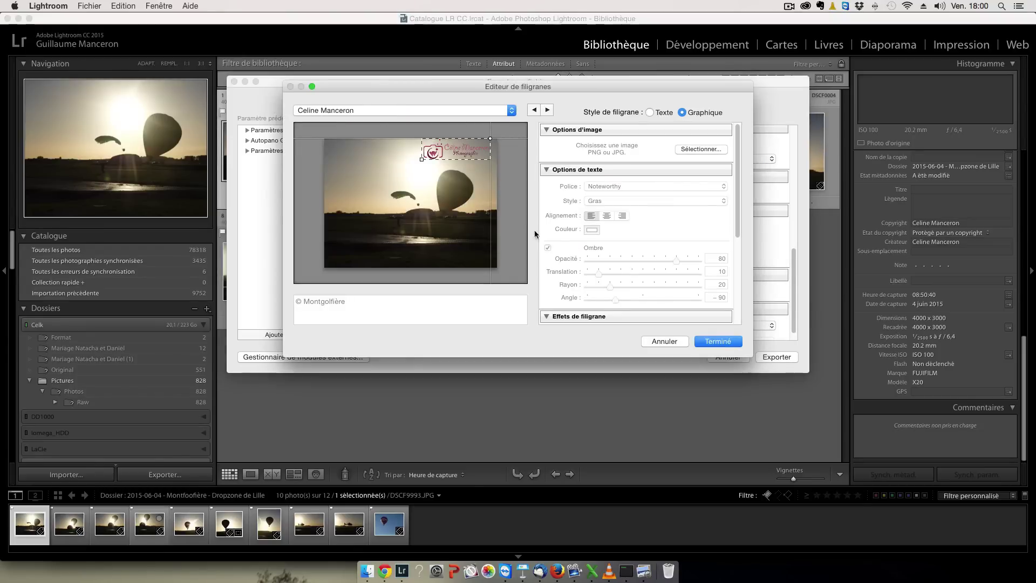
pyautogui.click(656, 117)
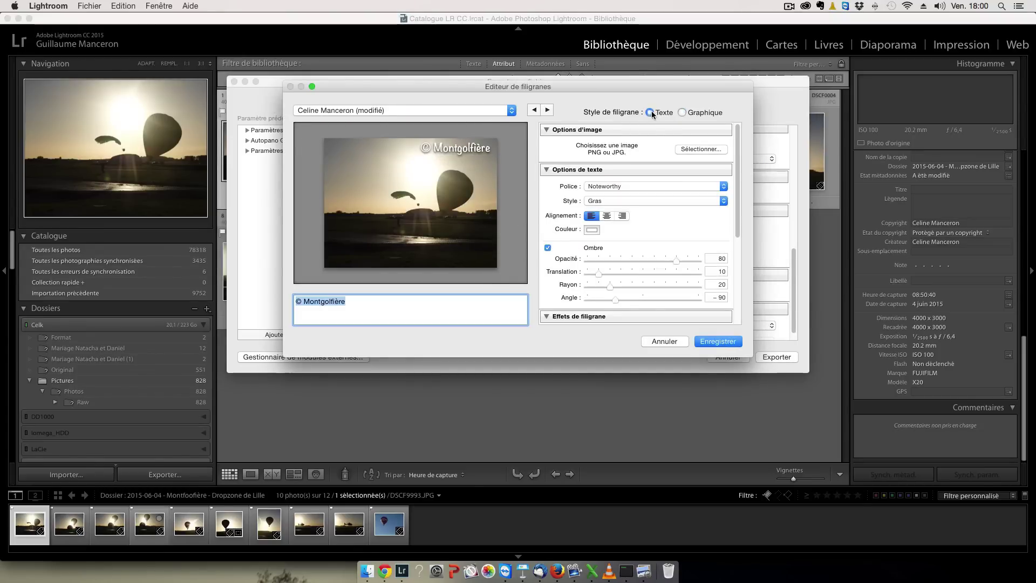
pyautogui.scroll(-3, 593, 213)
pyautogui.scroll(-3, 588, 235)
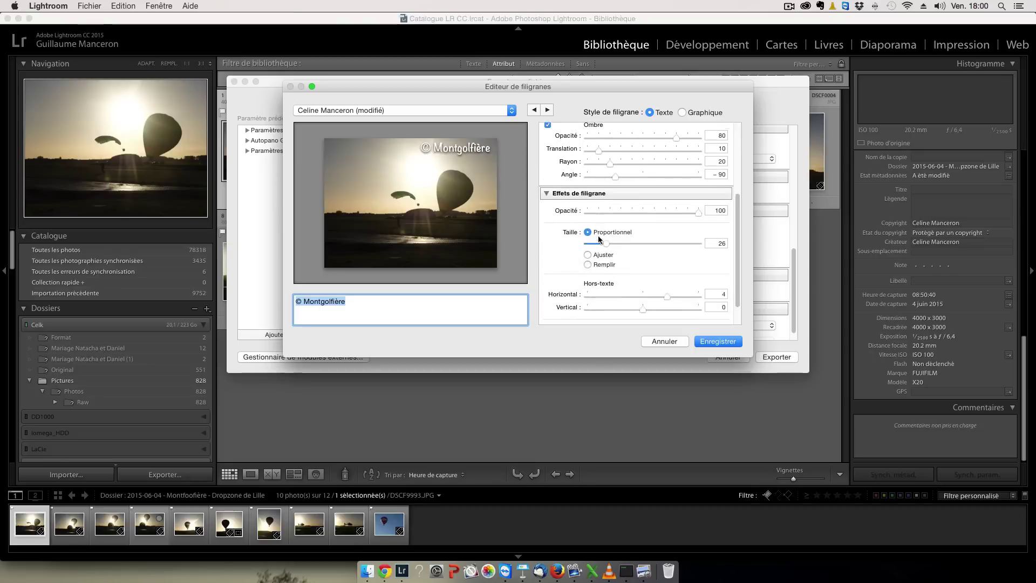
pyautogui.scroll(5, 598, 238)
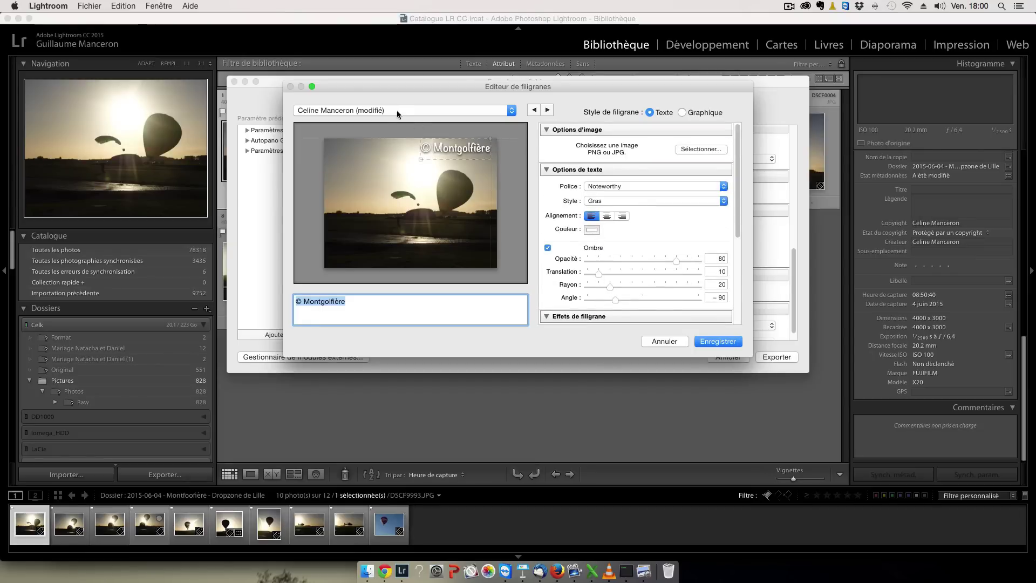
pyautogui.scroll(-2, 640, 178)
pyautogui.scroll(2, 633, 204)
pyautogui.scroll(-2, 571, 148)
# Step: Discard the watermark edits, pick the simple copyright watermark, and export under a unique name
pyautogui.click(660, 345)
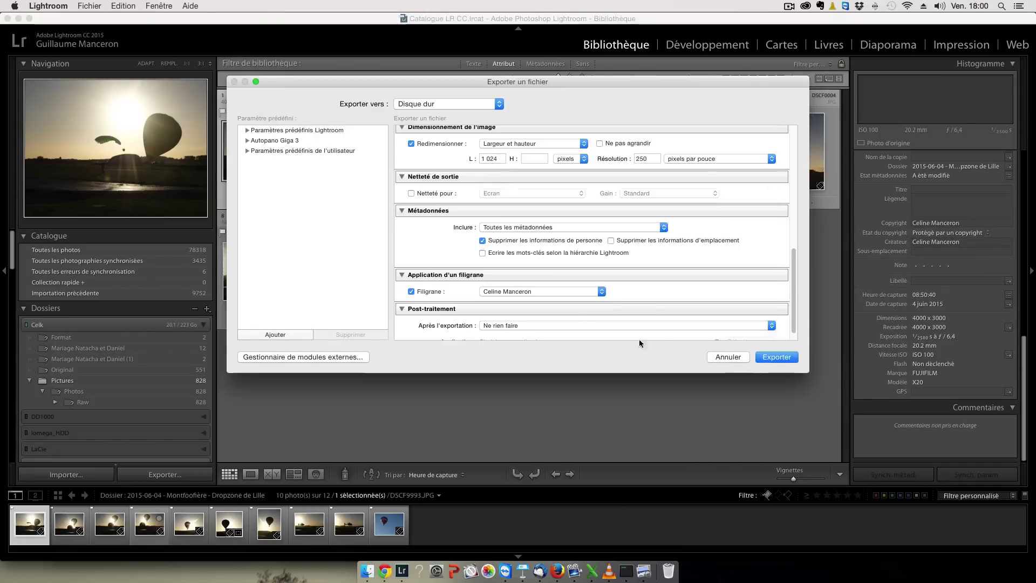
pyautogui.click(478, 292)
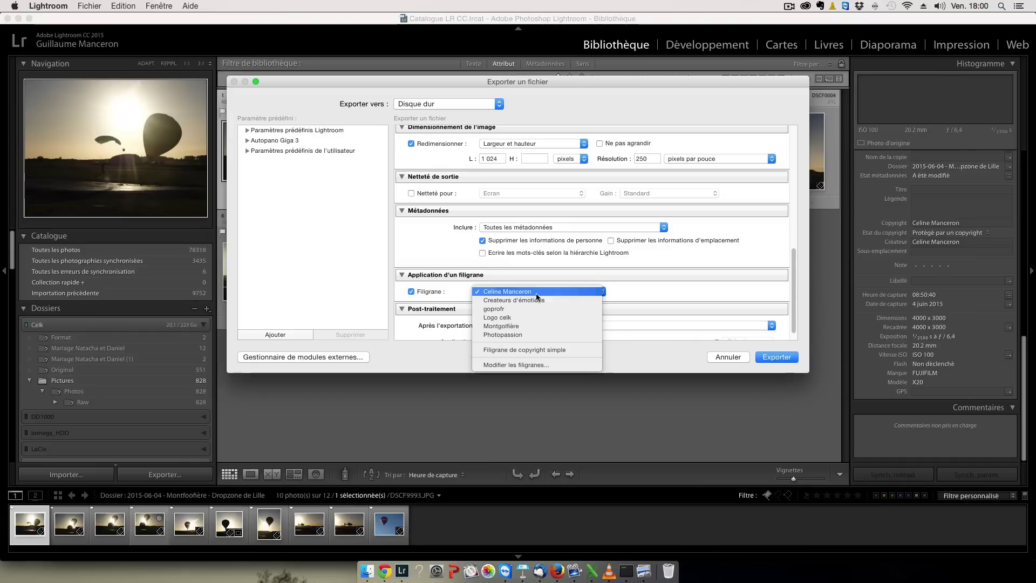
pyautogui.click(518, 349)
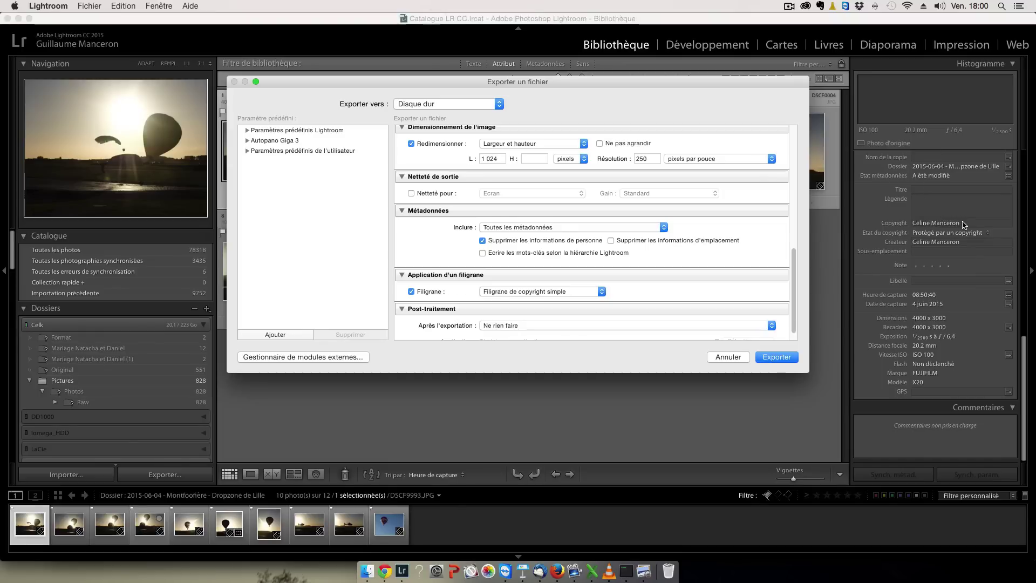
pyautogui.click(757, 358)
pyautogui.click(646, 293)
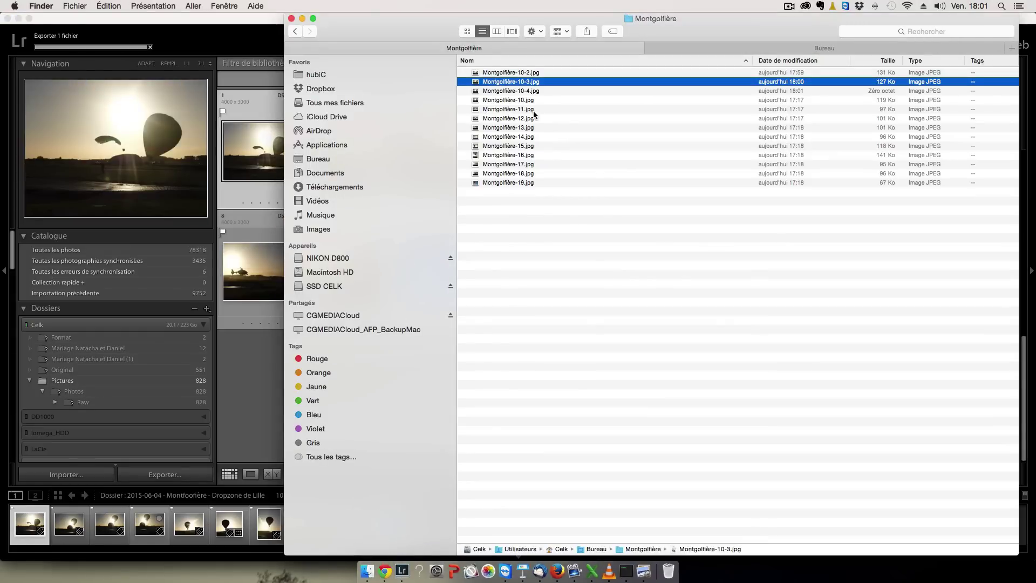
# Step: Open the new export Montgolfière-10-4.jpg from Finder in Preview
pyautogui.doubleClick(530, 90)
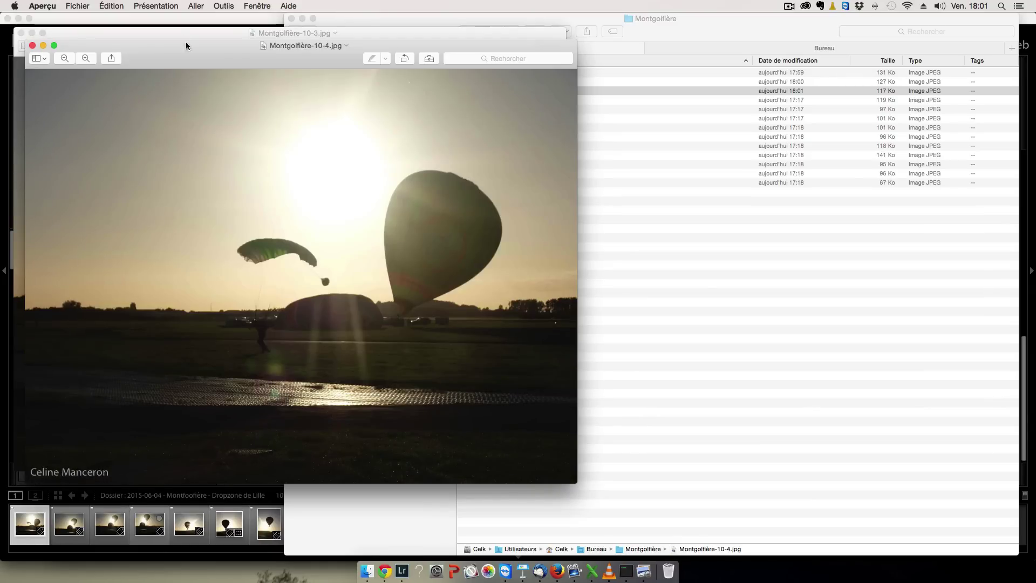
# Step: Arrange the Montgolfière-10-3 and 10-4 Preview windows side by side to compare watermarks
pyautogui.moveTo(186, 55); pyautogui.dragTo(642, 22)
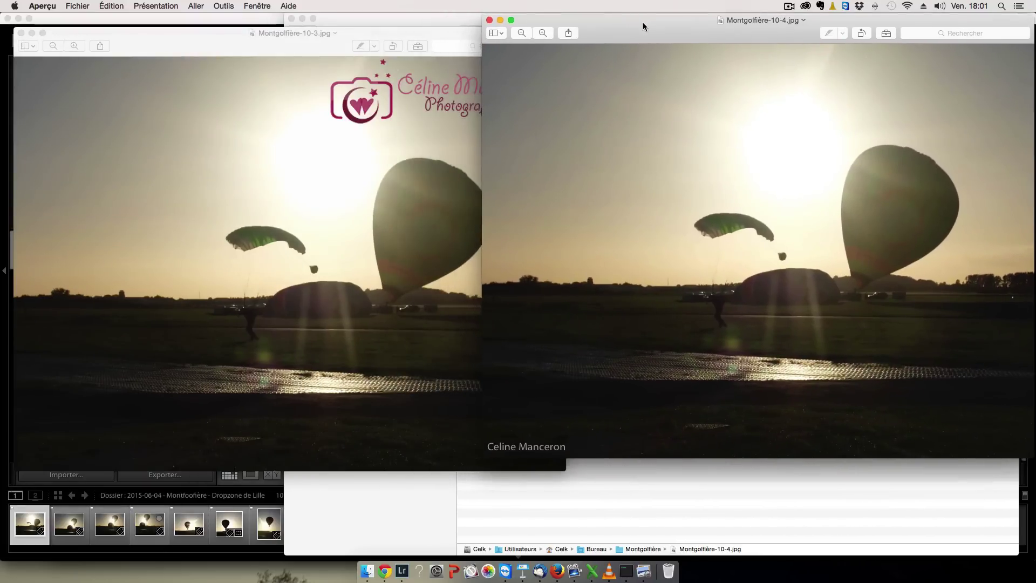
pyautogui.moveTo(168, 35)
pyautogui.mouseDown()
pyautogui.moveTo(198, 108)
pyautogui.moveTo(354, 137)
pyautogui.moveTo(384, 122)
pyautogui.moveTo(187, 47)
pyautogui.moveTo(157, 24)
pyautogui.mouseUp()
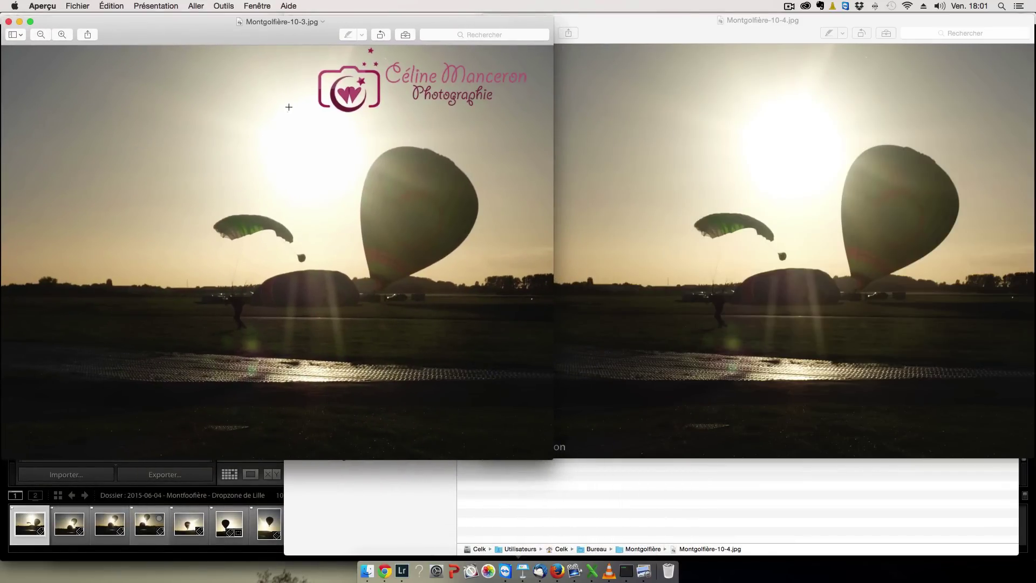
pyautogui.moveTo(276, 38); pyautogui.dragTo(288, 125)
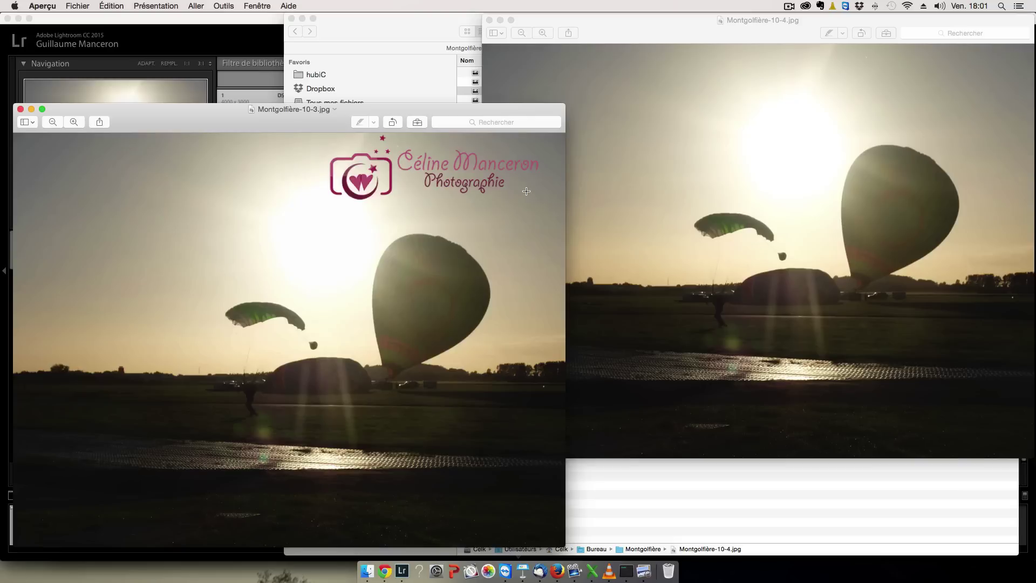
pyautogui.click(690, 47)
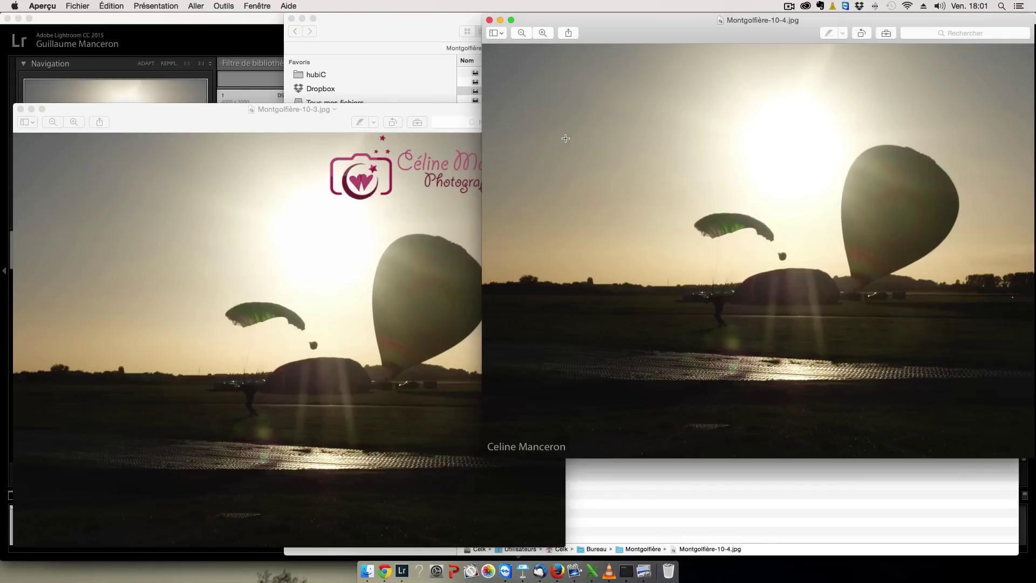
pyautogui.moveTo(637, 30); pyautogui.dragTo(539, 41)
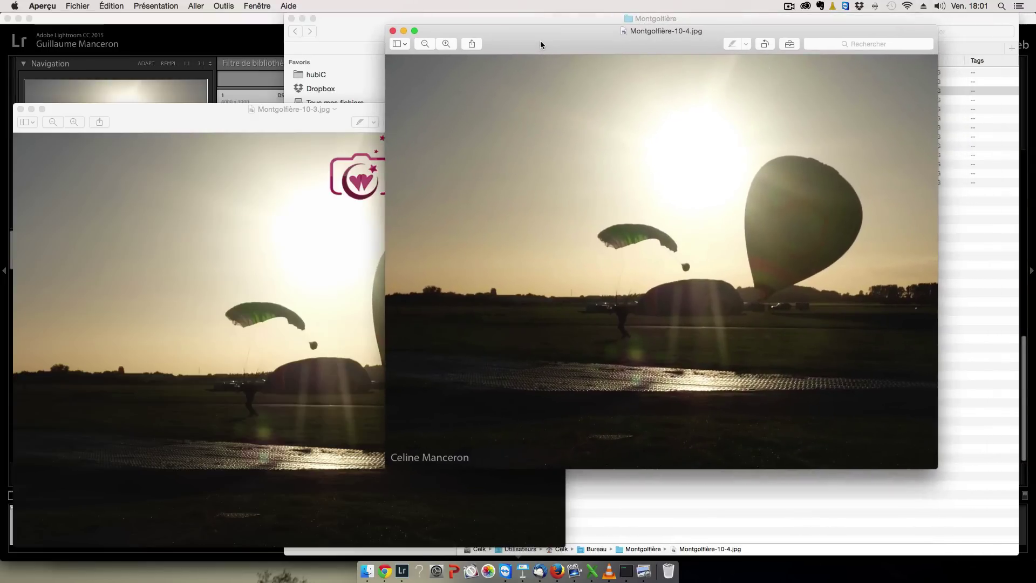